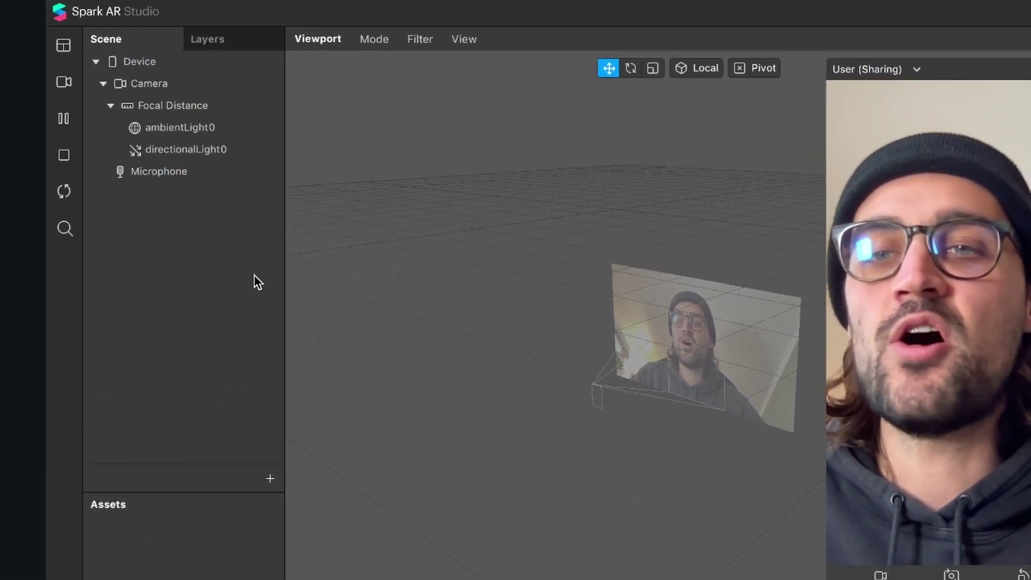
Step: Enable texture extraction on the scene Camera to create the cameraTexture0 texture
{"action": "left_click_drag", "start_coordinate": [285, 269], "coordinate": [350, 274]}
{"action": "left_click", "coordinate": [204, 172]}
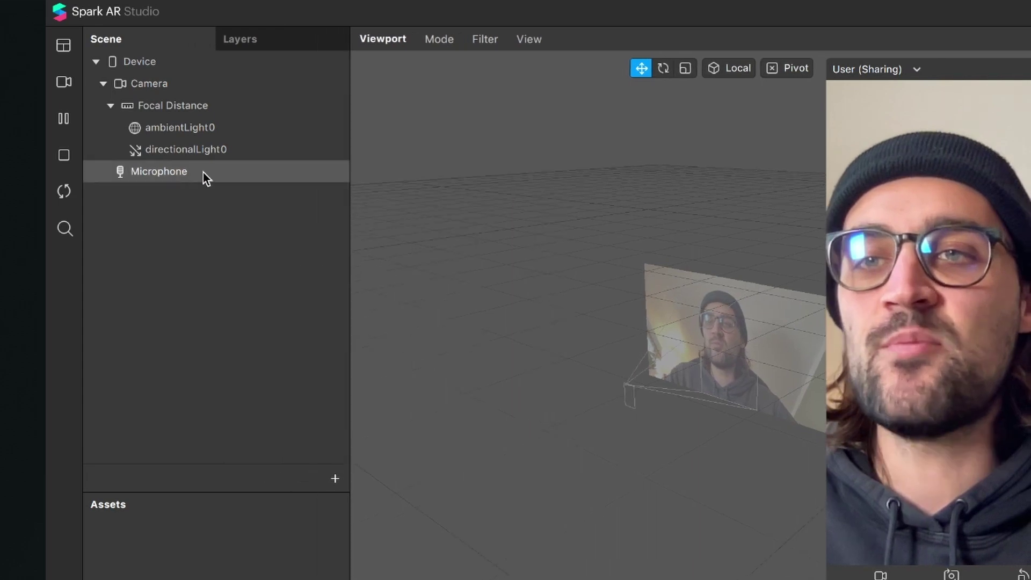
{"action": "left_click", "coordinate": [159, 90]}
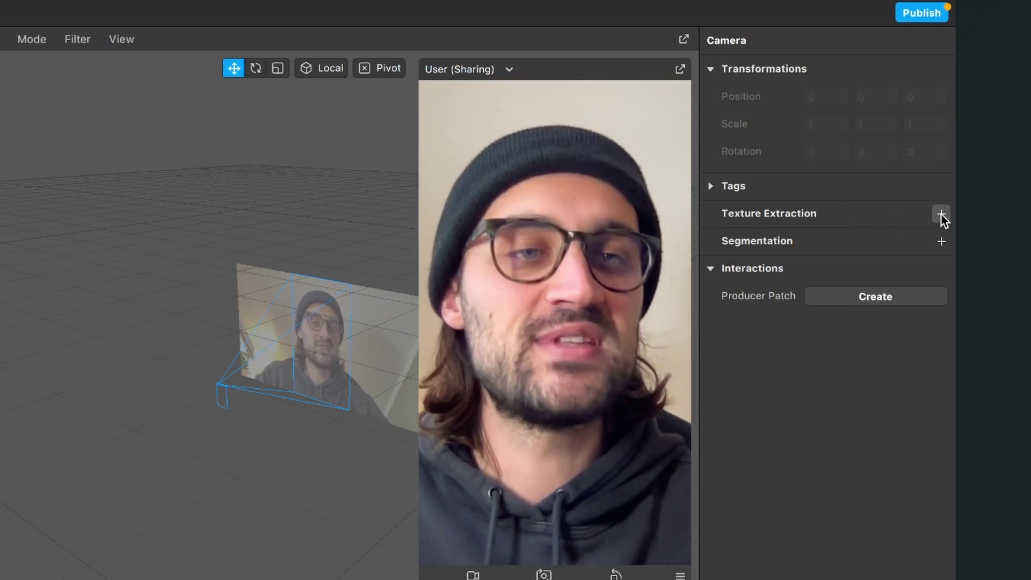
{"action": "left_click", "coordinate": [942, 215]}
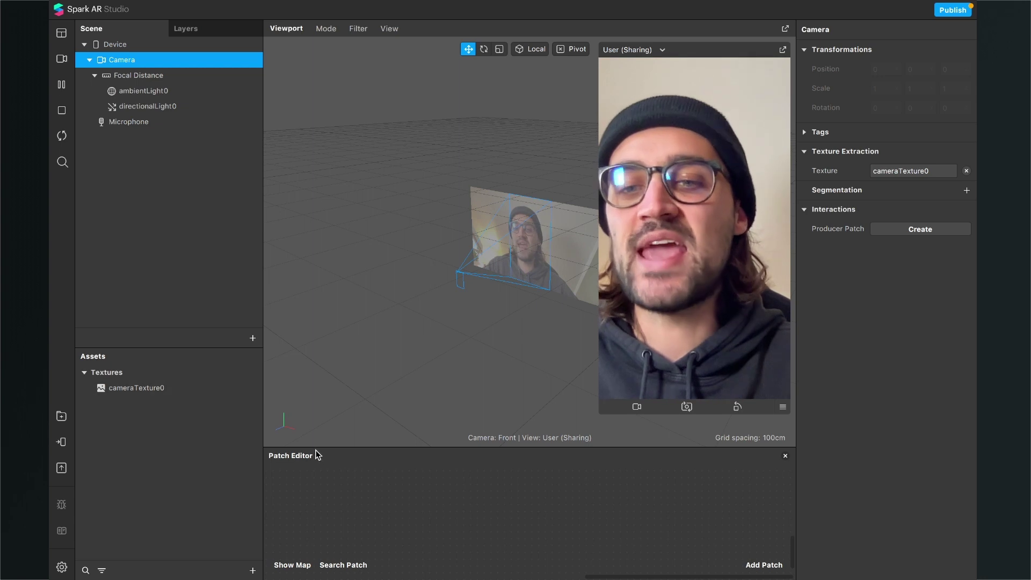
Step: Drag the cameraTexture0 texture asset into the enlarged Patch Editor as a node
{"action": "left_click_drag", "start_coordinate": [324, 448], "coordinate": [331, 406]}
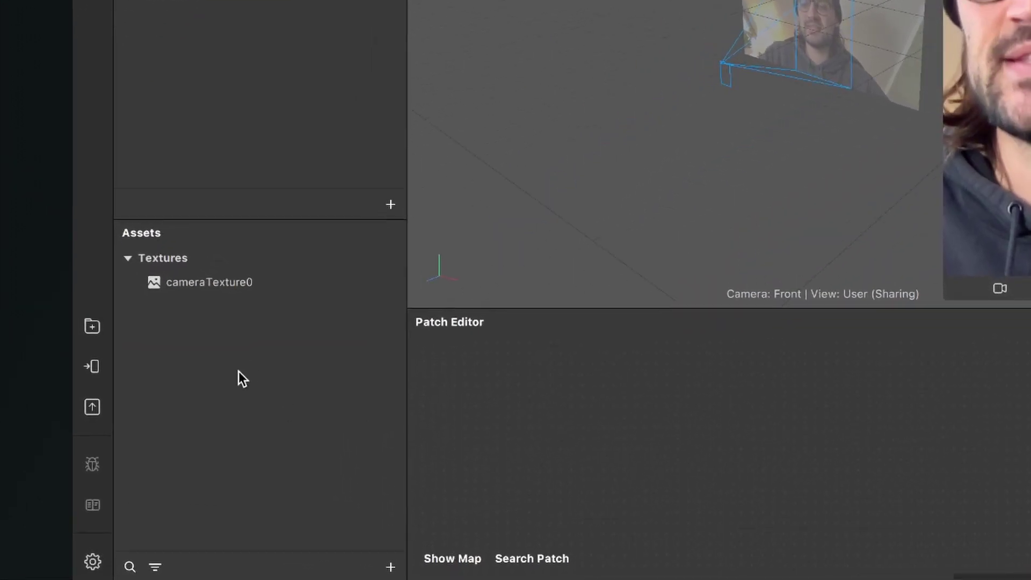
{"action": "left_click", "coordinate": [216, 292]}
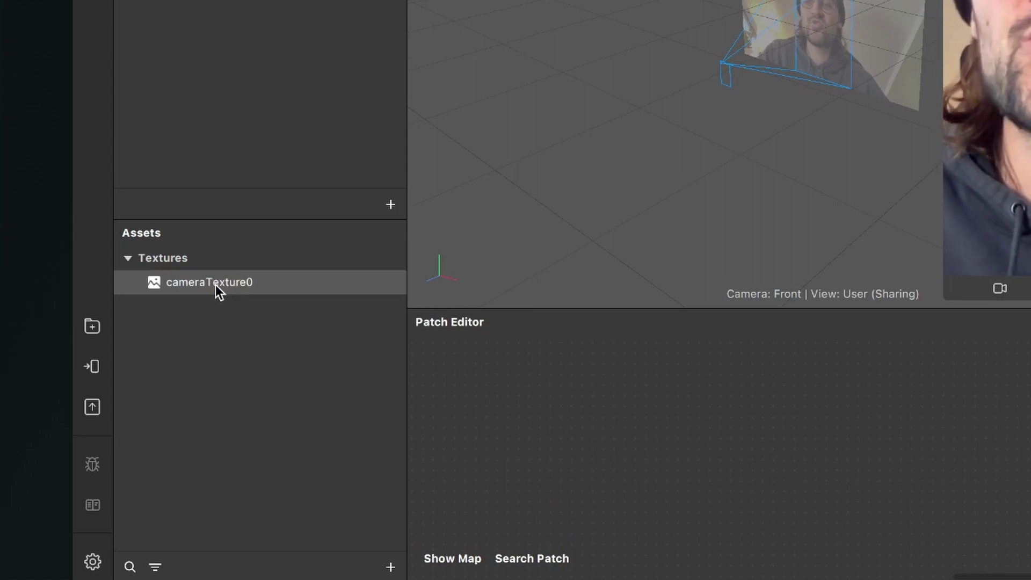
{"action": "left_click_drag", "start_coordinate": [215, 284], "coordinate": [624, 449]}
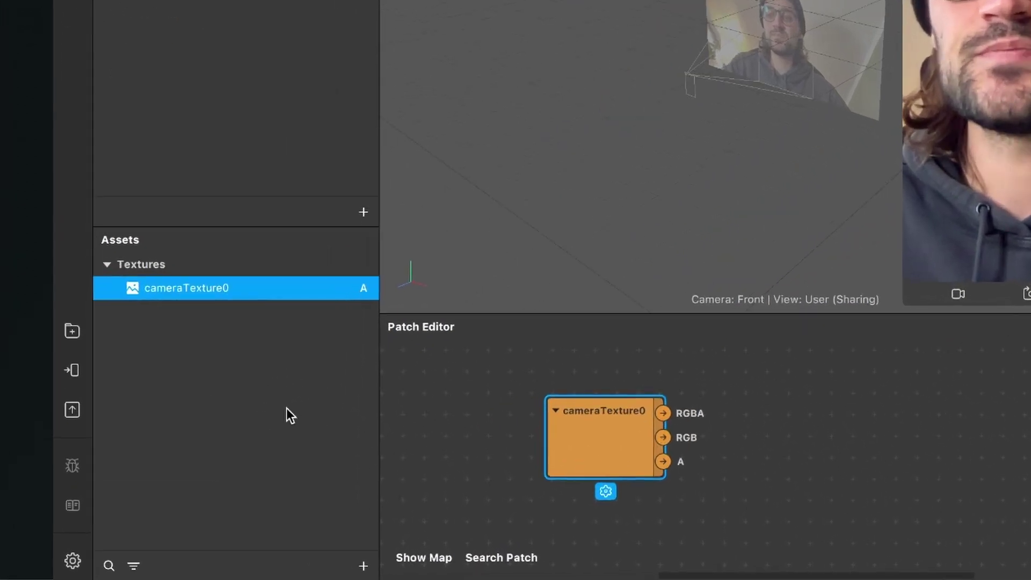
{"action": "left_click", "coordinate": [253, 570]}
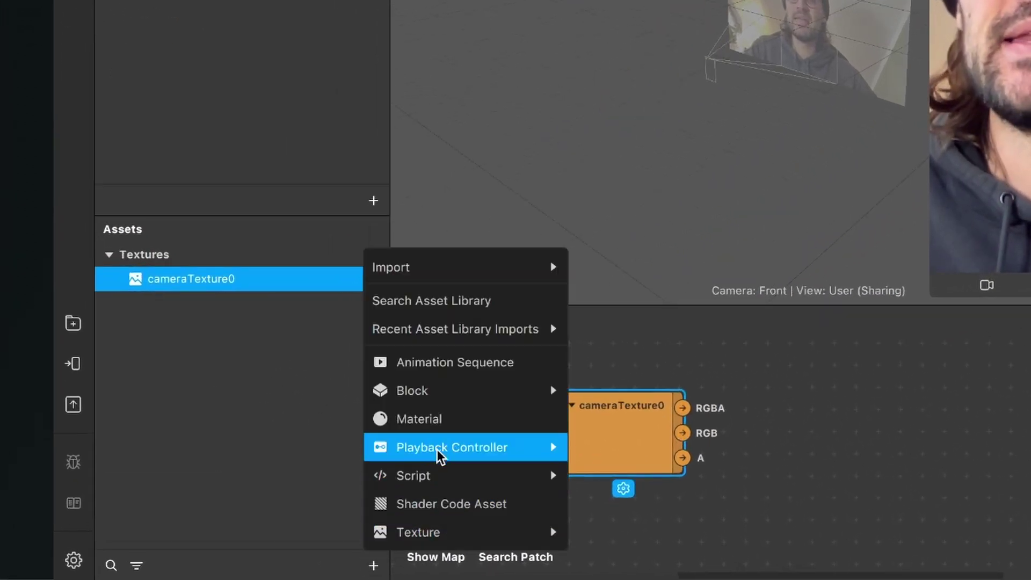
Step: Create a Flat-shaded material named 'Camera' and expose its Diffuse Texture as a patch
{"action": "left_click", "coordinate": [437, 420]}
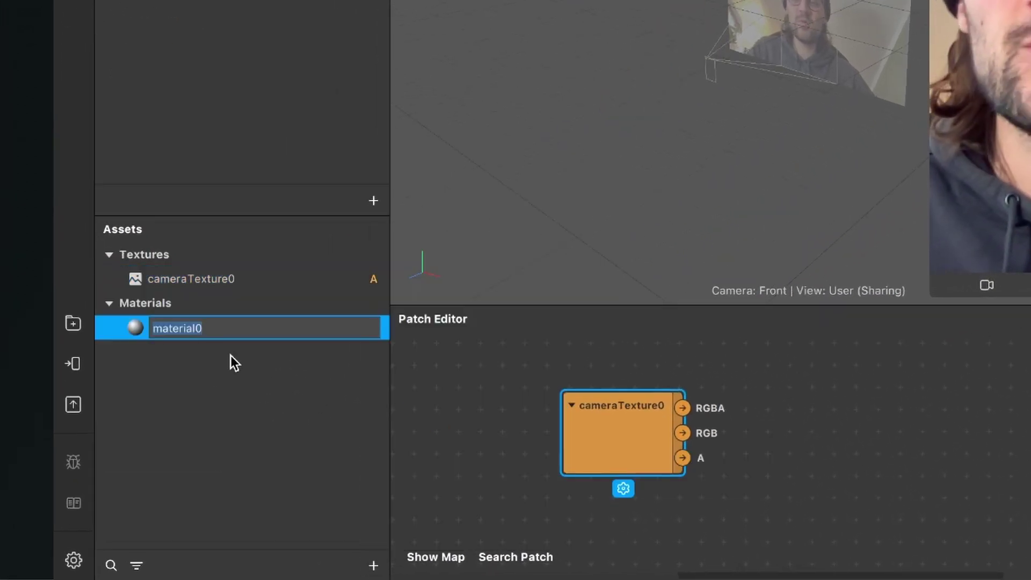
{"action": "type", "text": "Camera"}
{"action": "key", "text": "Return"}
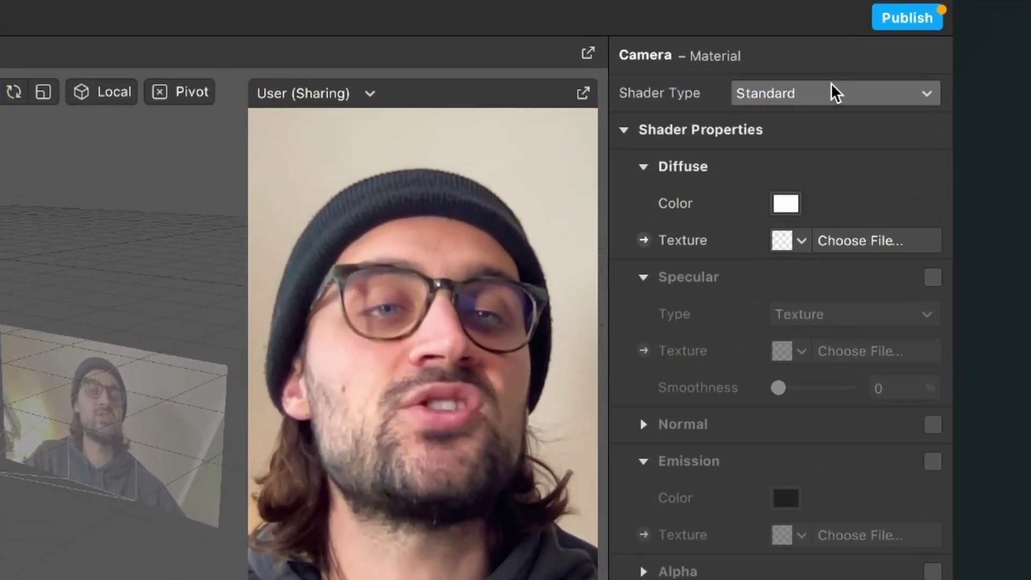
{"action": "left_click", "coordinate": [894, 60]}
{"action": "left_click", "coordinate": [823, 101]}
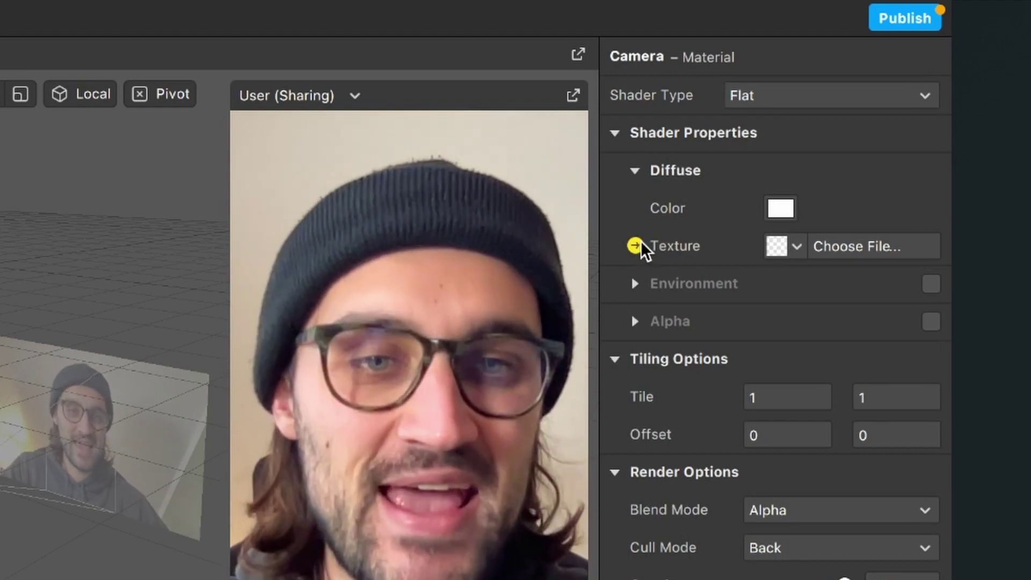
{"action": "left_click", "coordinate": [641, 243]}
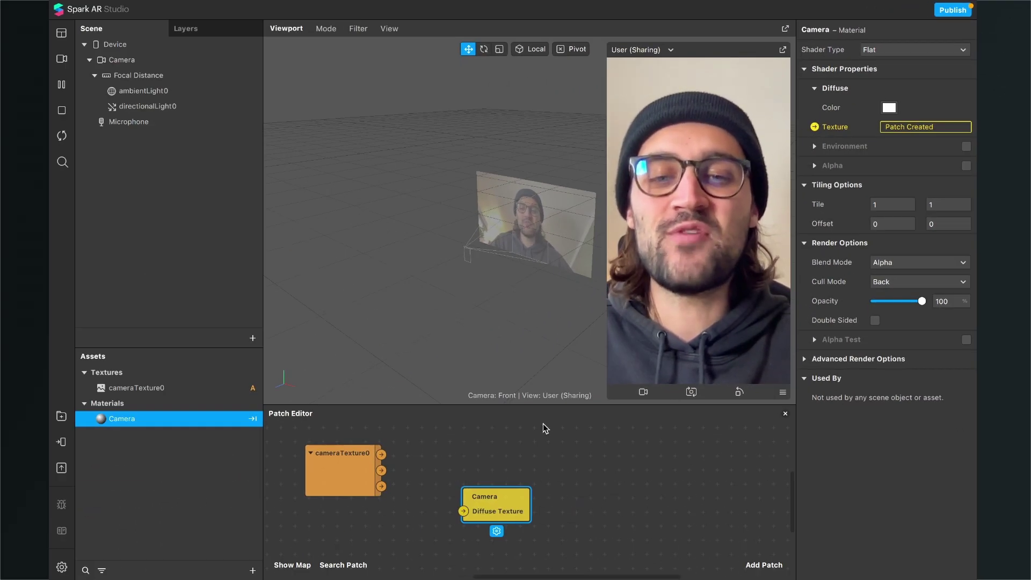
Step: Enlarge the Patch Editor, moving the Camera node right and cameraTexture0 left
{"action": "left_click_drag", "start_coordinate": [549, 405], "coordinate": [549, 363]}
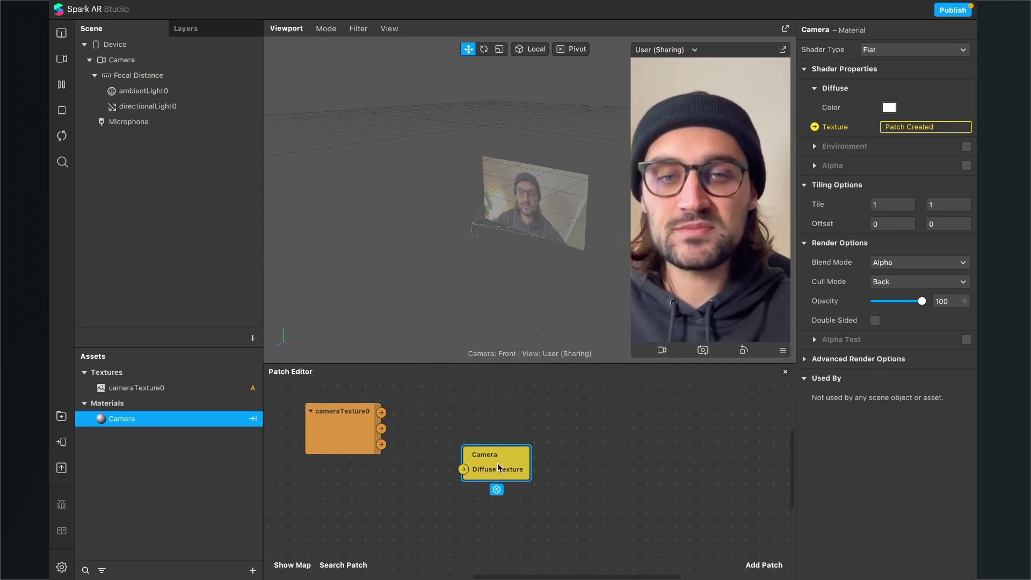
{"action": "left_click_drag", "start_coordinate": [489, 472], "coordinate": [741, 467]}
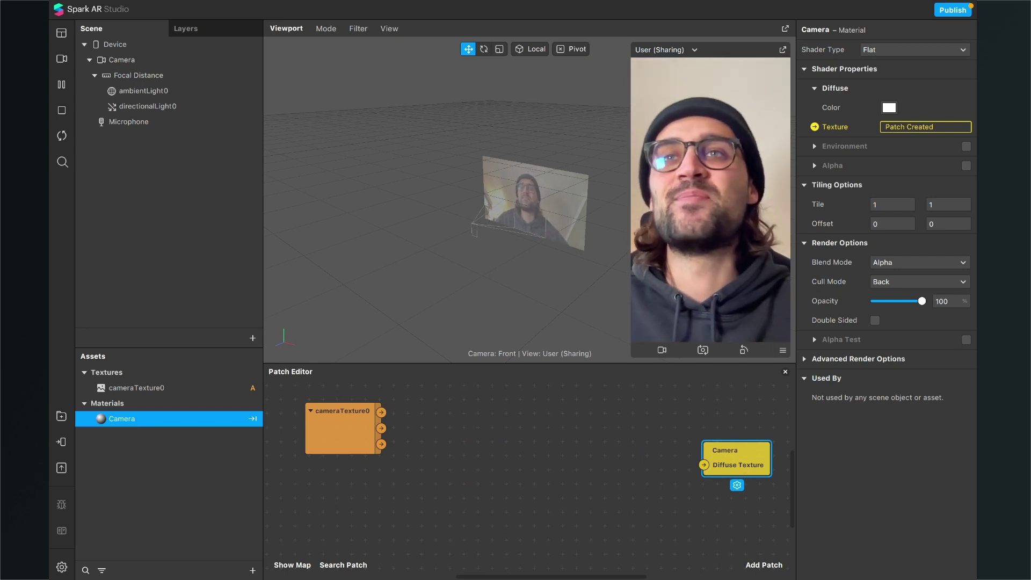
{"action": "left_click", "coordinate": [608, 461]}
{"action": "scroll", "coordinate": [607, 460], "scroll_direction": "right", "scroll_amount": 3}
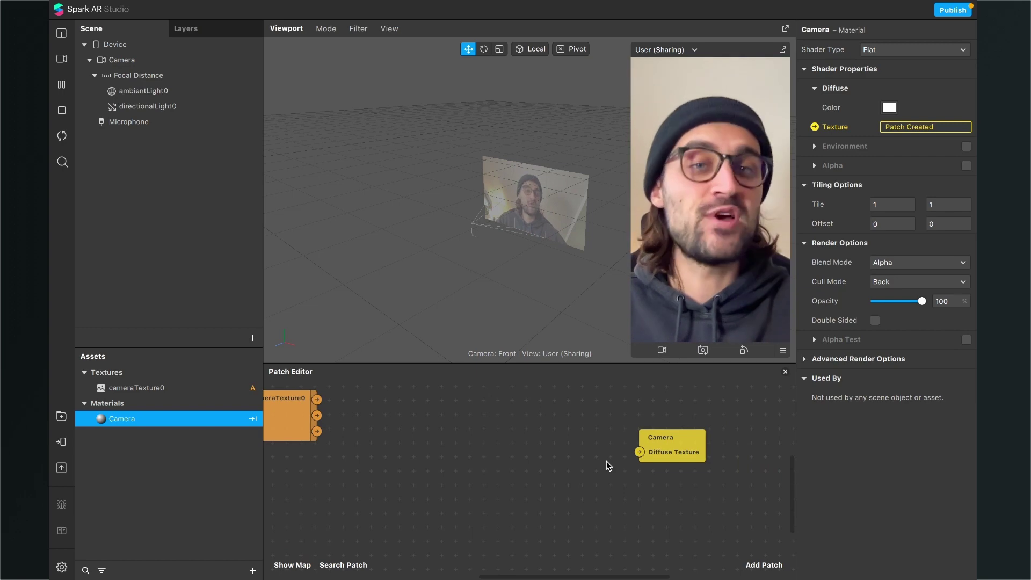
{"action": "left_click_drag", "start_coordinate": [650, 451], "coordinate": [711, 436]}
{"action": "scroll", "coordinate": [537, 466], "scroll_direction": "down", "scroll_amount": 2}
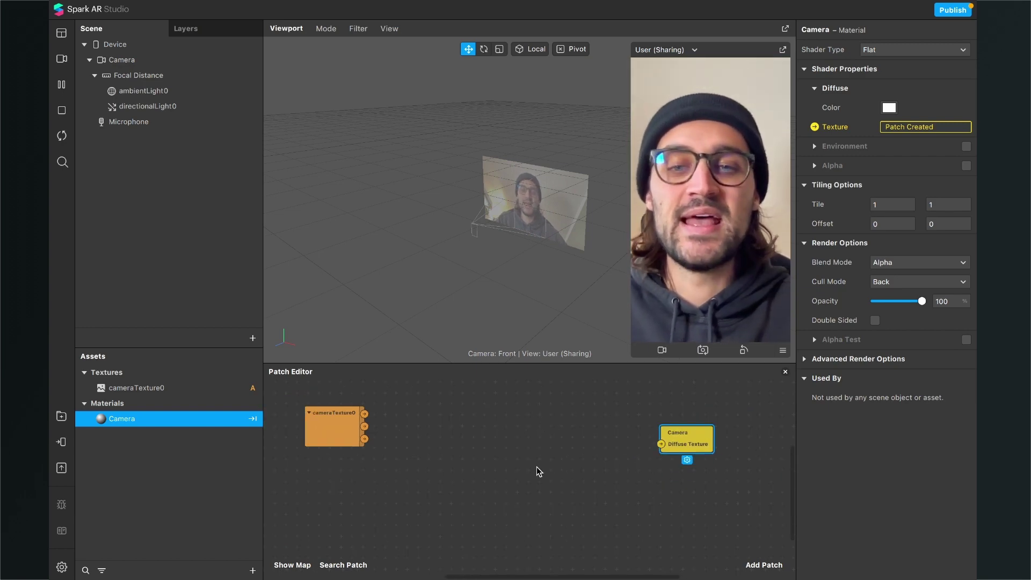
{"action": "scroll", "coordinate": [537, 467], "scroll_direction": "left", "scroll_amount": 2}
{"action": "scroll", "coordinate": [537, 467], "scroll_direction": "right", "scroll_amount": 1}
{"action": "left_click_drag", "start_coordinate": [360, 444], "coordinate": [316, 440]}
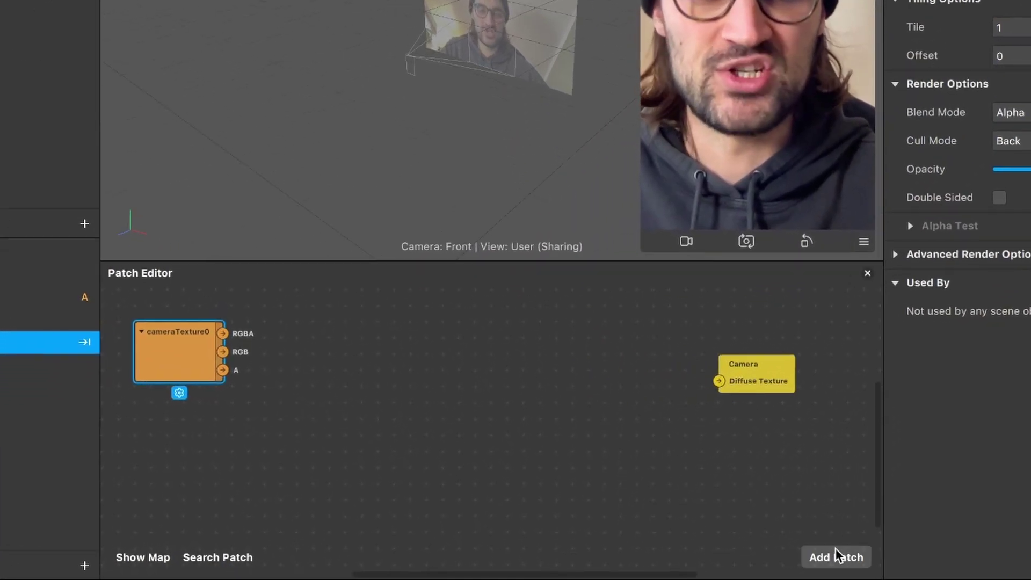
Step: Add a Mix patch and move it to the lower left of the graph
{"action": "left_click", "coordinate": [763, 565]}
{"action": "type", "text": "mix"}
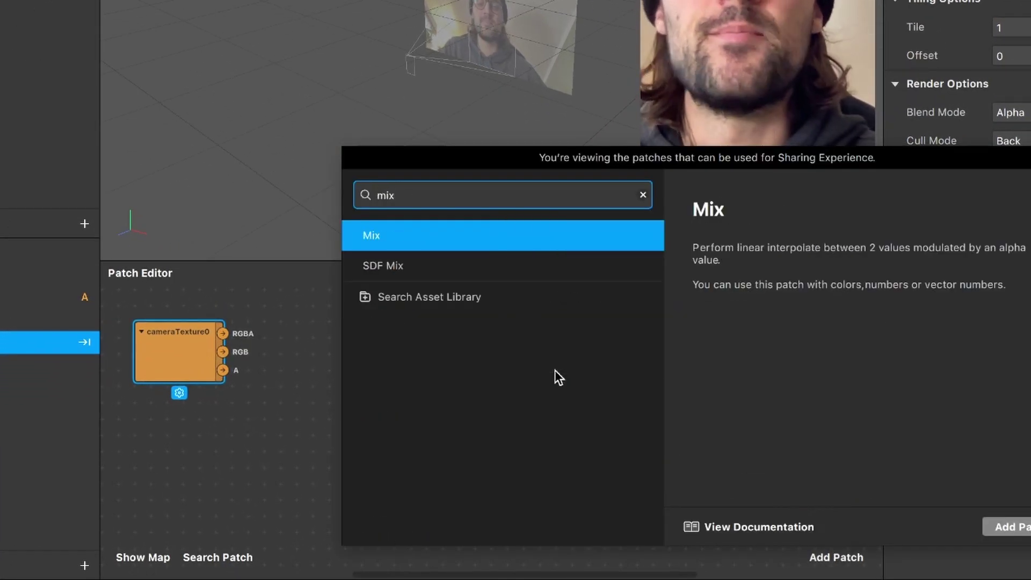
{"action": "key", "text": "Return"}
{"action": "left_click_drag", "start_coordinate": [587, 483], "coordinate": [290, 485]}
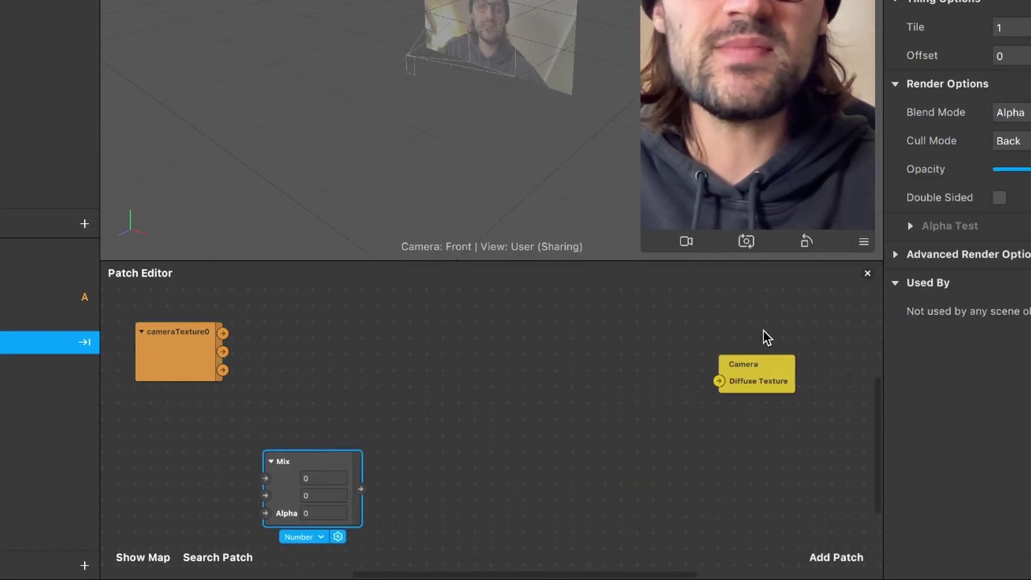
{"action": "left_click_drag", "start_coordinate": [757, 370], "coordinate": [804, 356]}
Step: Add a Shader Render Pass patch and place it mid-graph
{"action": "left_click", "coordinate": [831, 558]}
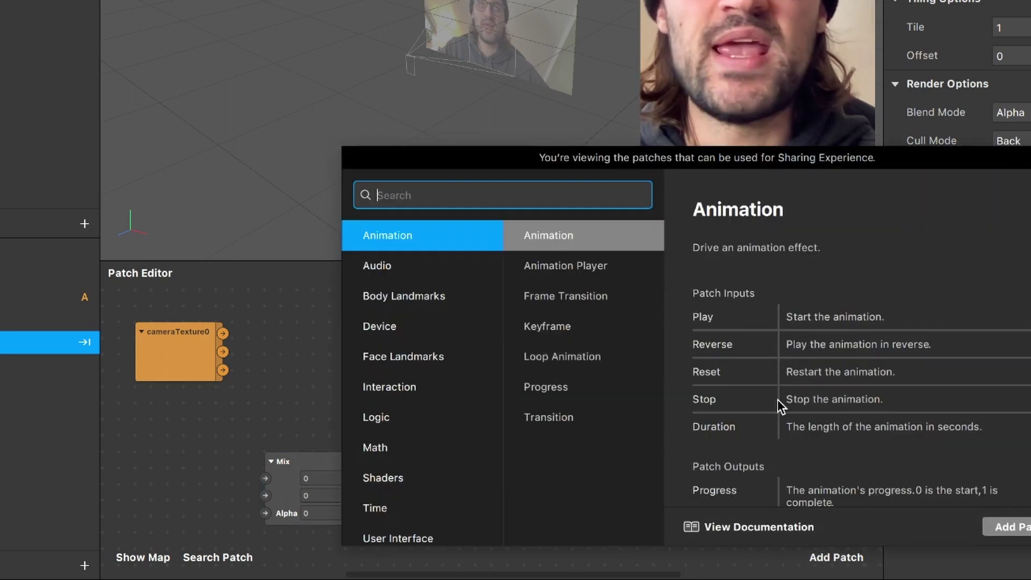
{"action": "type", "text": "shader"}
{"action": "key", "text": "Down"}
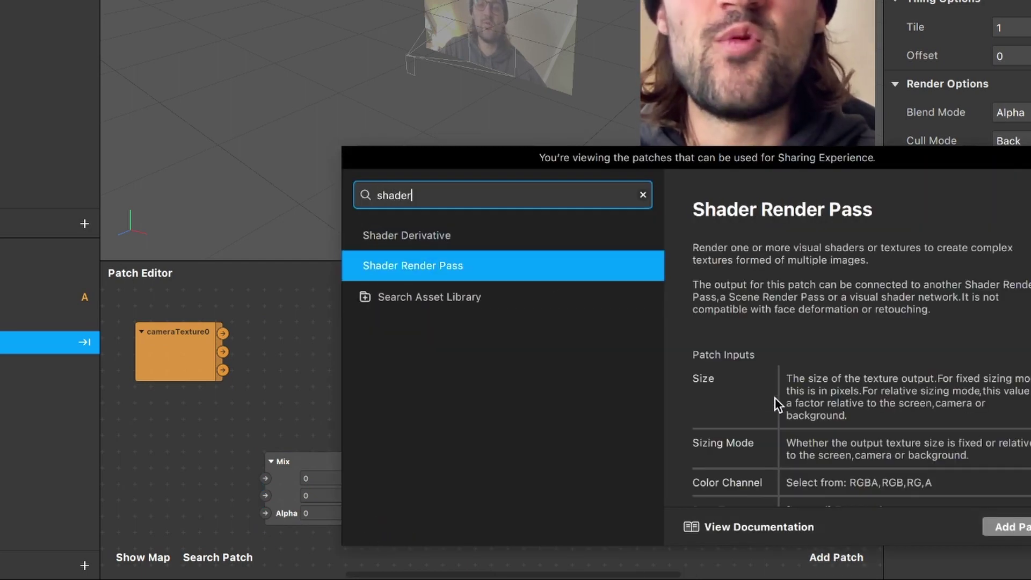
{"action": "key", "text": "Escape"}
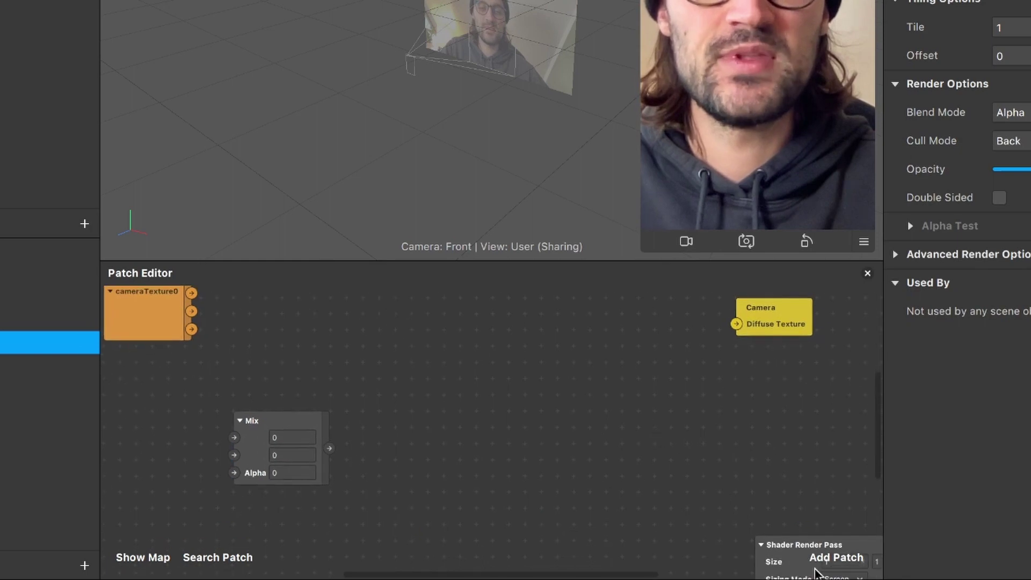
{"action": "left_click_drag", "start_coordinate": [789, 564], "coordinate": [412, 374]}
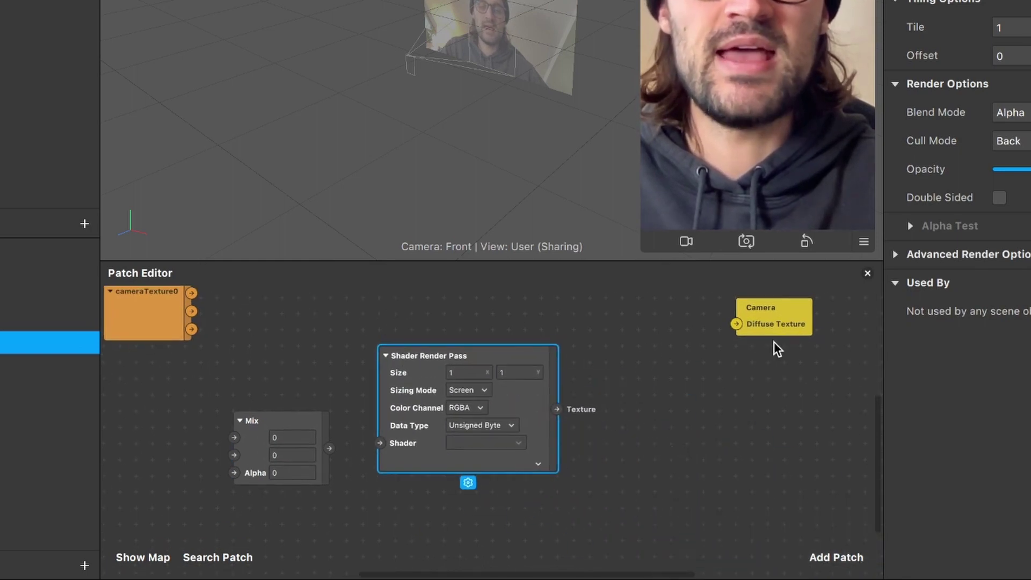
{"action": "left_click_drag", "start_coordinate": [785, 321], "coordinate": [853, 321]}
{"action": "scroll", "coordinate": [749, 367], "scroll_direction": "right", "scroll_amount": 5}
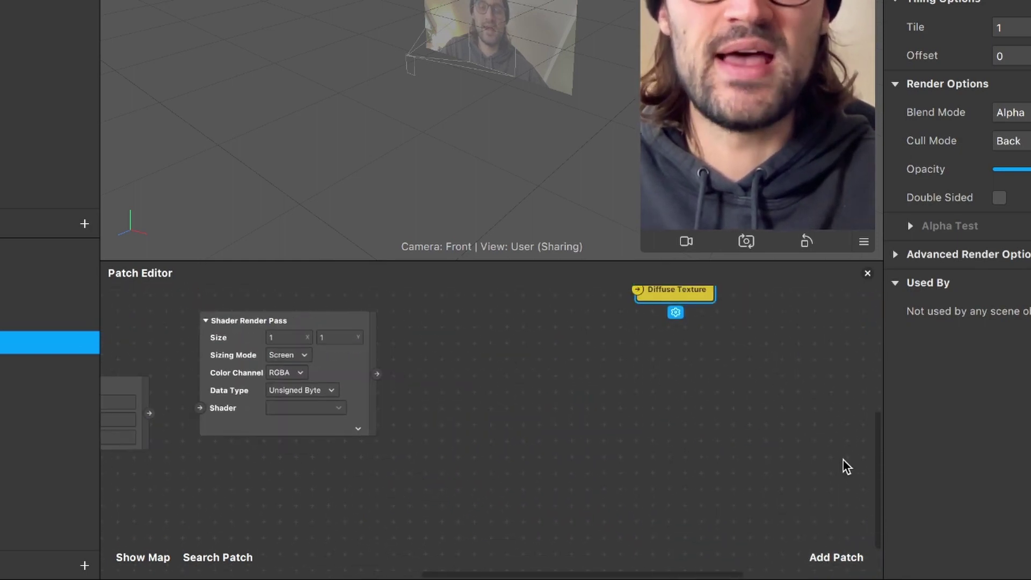
Step: Search 'delay fr' and add the Delay Frame patch
{"action": "left_click", "coordinate": [838, 557]}
{"action": "type", "text": "del"}
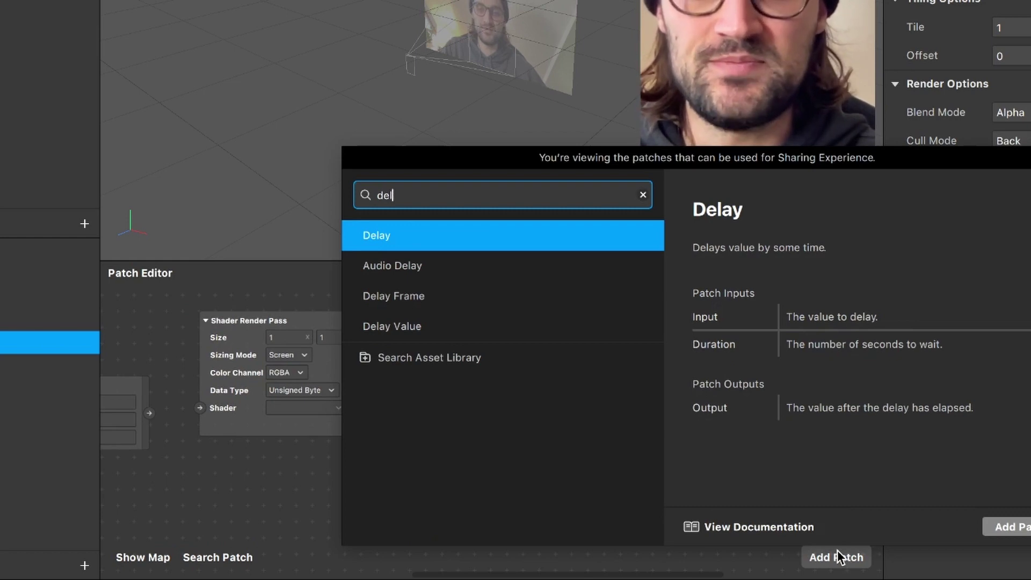
{"action": "type", "text": "ay fr"}
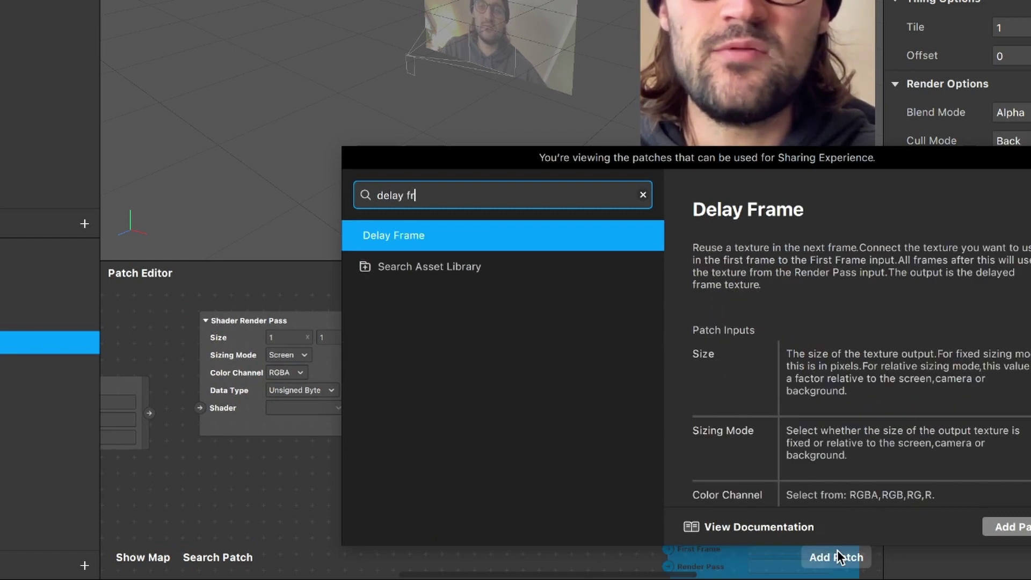
{"action": "key", "text": "Return"}
Step: Reposition the Delay Frame and Camera patches in a taller patch graph
{"action": "left_click_drag", "start_coordinate": [716, 474], "coordinate": [473, 350]}
{"action": "left_click_drag", "start_coordinate": [482, 260], "coordinate": [481, 123]}
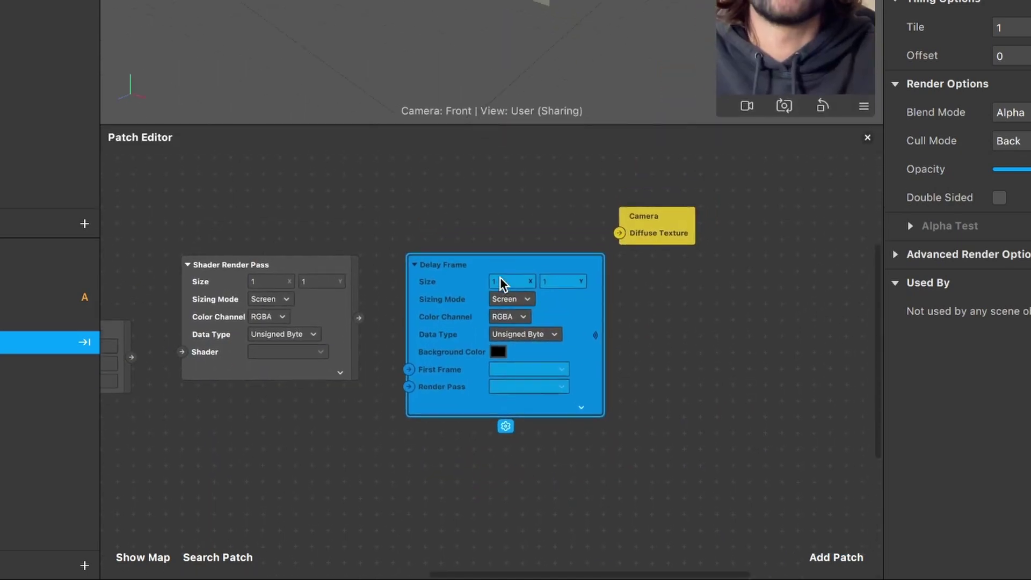
{"action": "left_click_drag", "start_coordinate": [652, 202], "coordinate": [799, 203]}
{"action": "left_click_drag", "start_coordinate": [584, 332], "coordinate": [650, 259]}
{"action": "scroll", "coordinate": [476, 362], "scroll_direction": "left", "scroll_amount": 5}
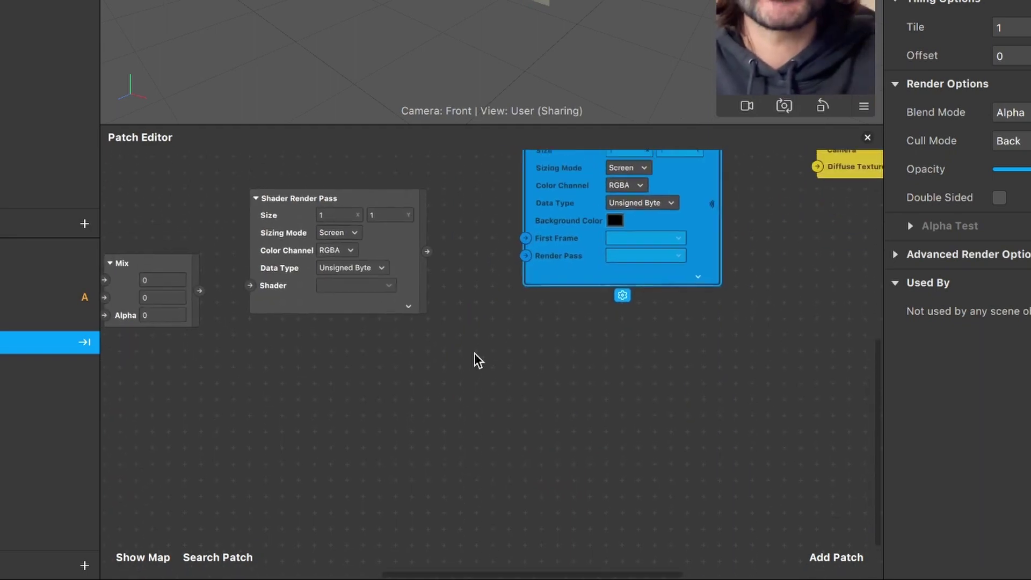
Step: Add a Receiver patch and set its source to Delay Frame
{"action": "left_click", "coordinate": [845, 557]}
{"action": "type", "text": "re"}
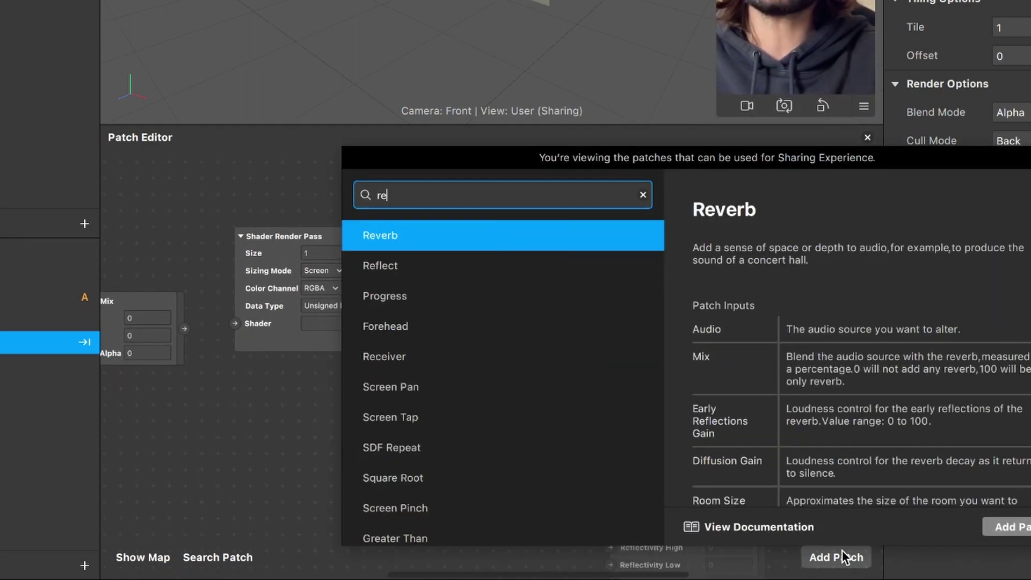
{"action": "type", "text": "ce"}
{"action": "key", "text": "Return"}
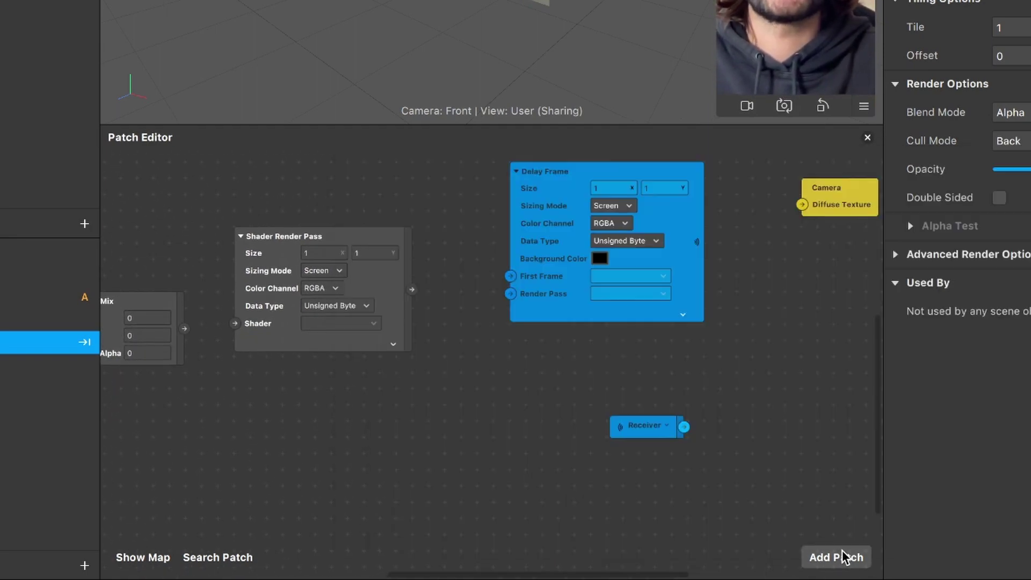
{"action": "scroll", "coordinate": [530, 380], "scroll_direction": "up", "scroll_amount": 3, "text": "ctrl"}
{"action": "scroll", "coordinate": [511, 426], "scroll_direction": "right", "scroll_amount": 5}
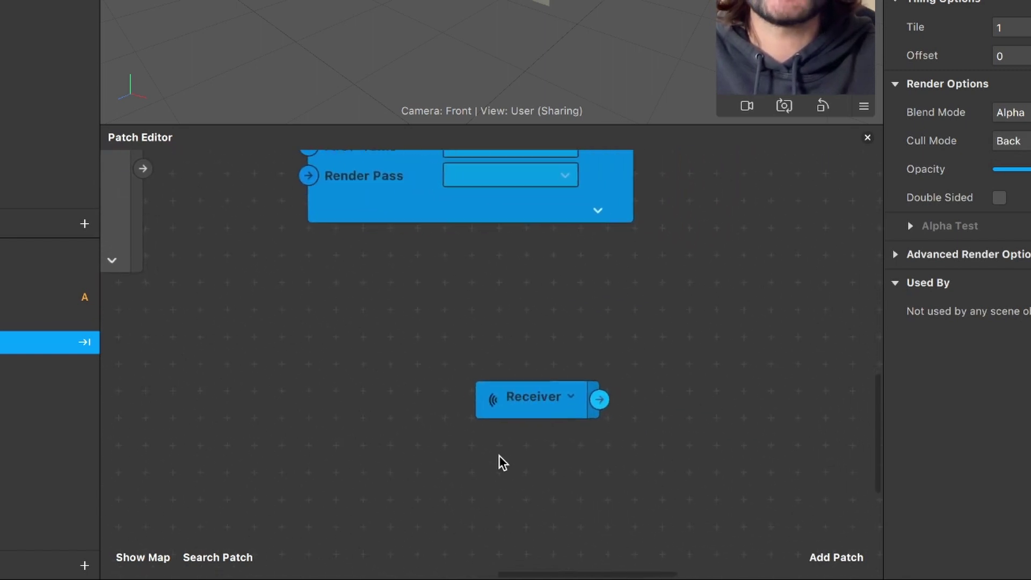
{"action": "scroll", "coordinate": [445, 434], "scroll_direction": "up", "scroll_amount": 3, "text": "ctrl"}
{"action": "scroll", "coordinate": [419, 401], "scroll_direction": "right", "scroll_amount": 3}
{"action": "scroll", "coordinate": [484, 390], "scroll_direction": "up", "scroll_amount": 1, "text": "ctrl"}
{"action": "left_click", "coordinate": [519, 383]}
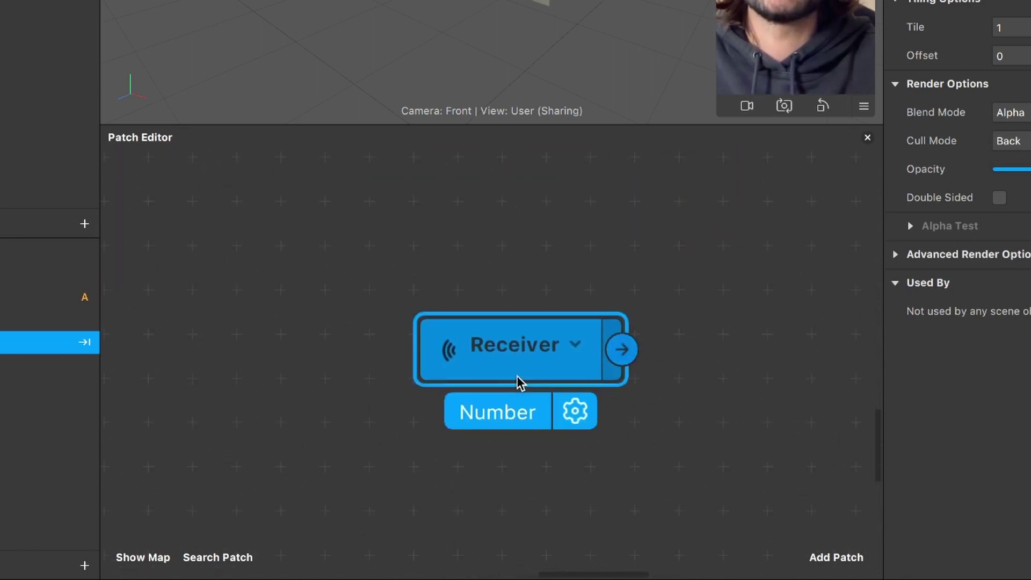
{"action": "left_click", "coordinate": [575, 346]}
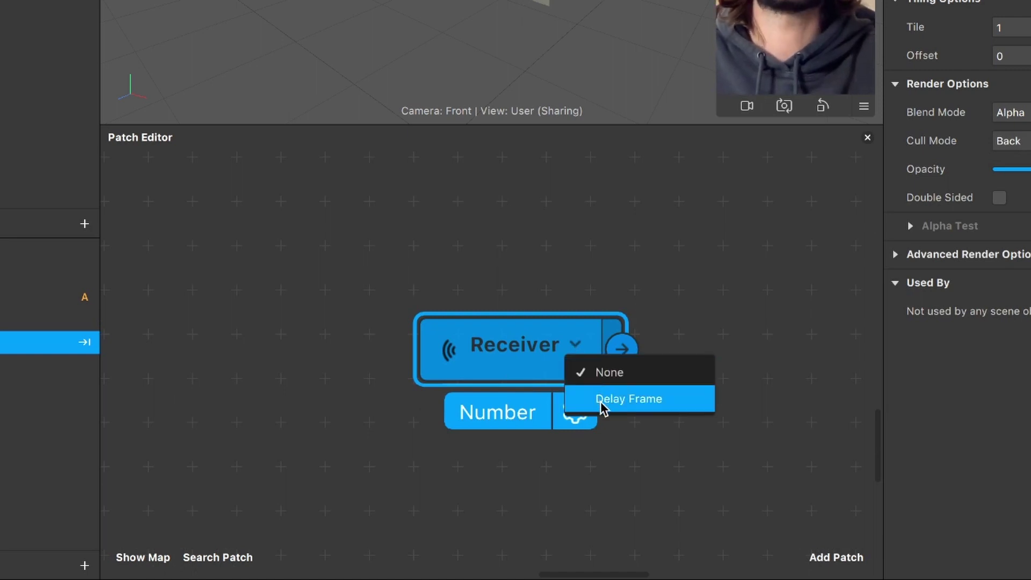
{"action": "left_click", "coordinate": [673, 410]}
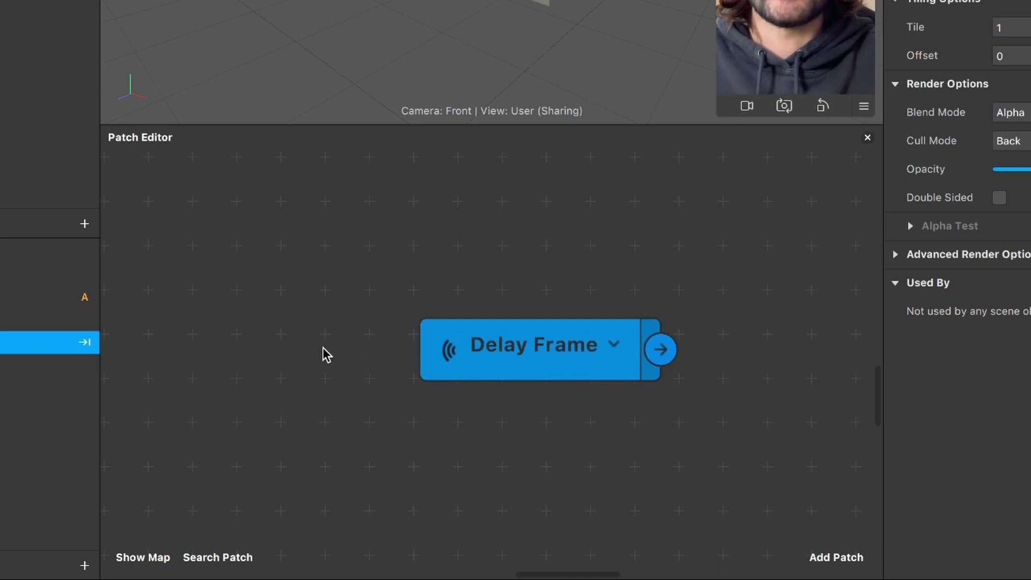
Step: Widen the Patch Editor and move cameraTexture0 and Delay Frame into open space
{"action": "scroll", "coordinate": [488, 361], "scroll_direction": "down", "scroll_amount": 5}
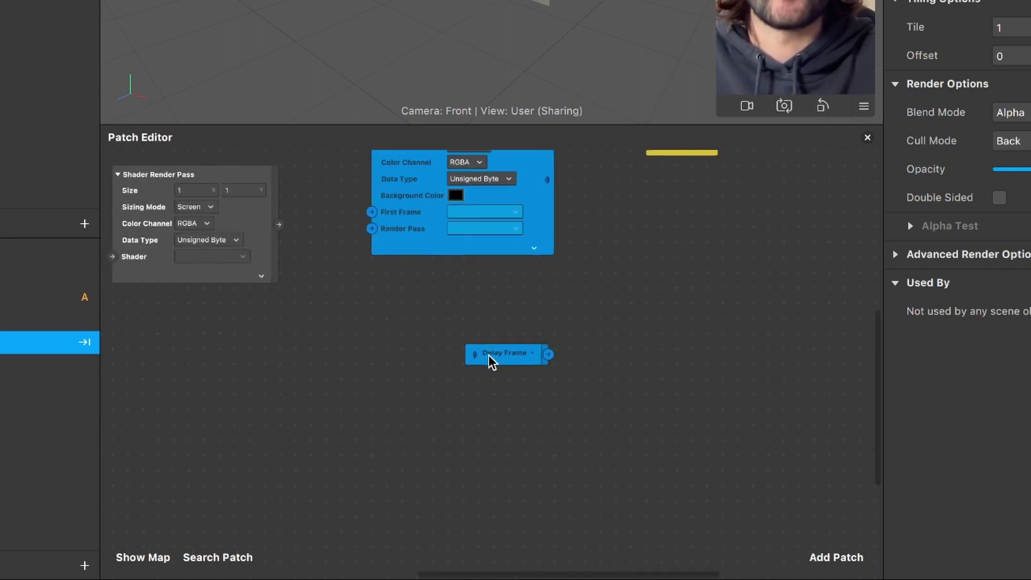
{"action": "scroll", "coordinate": [490, 362], "scroll_direction": "up", "scroll_amount": 3}
{"action": "scroll", "coordinate": [489, 362], "scroll_direction": "up", "scroll_amount": 3}
{"action": "scroll", "coordinate": [489, 361], "scroll_direction": "left", "scroll_amount": 3}
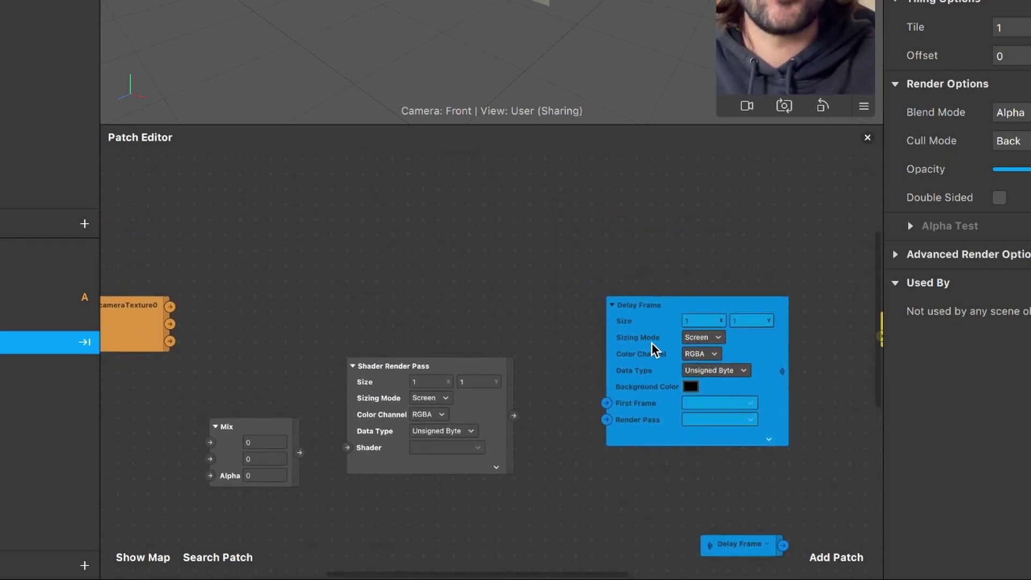
{"action": "left_click_drag", "start_coordinate": [656, 347], "coordinate": [638, 235]}
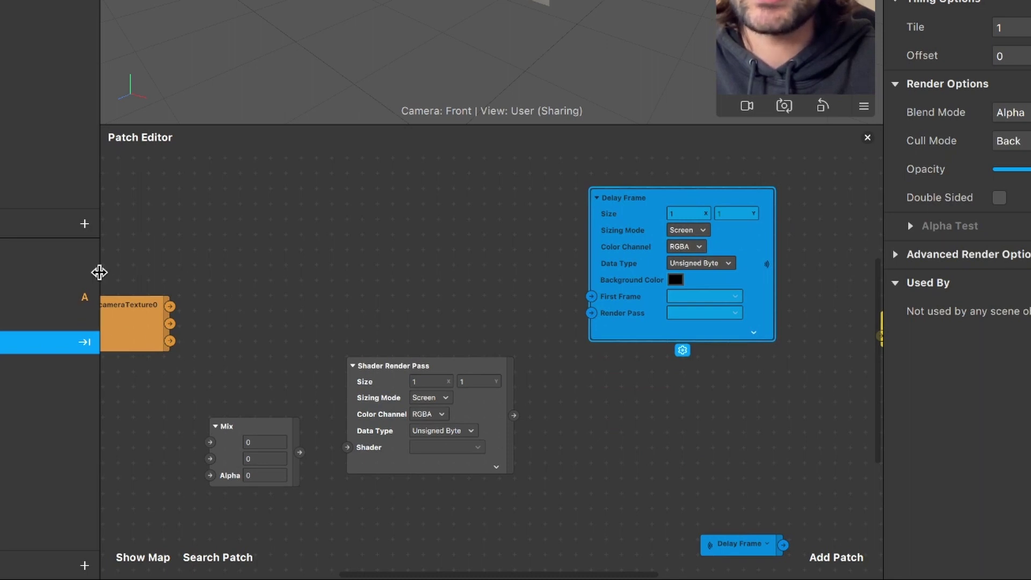
{"action": "left_click_drag", "start_coordinate": [99, 272], "coordinate": [17, 278]}
{"action": "left_click_drag", "start_coordinate": [72, 343], "coordinate": [150, 311]}
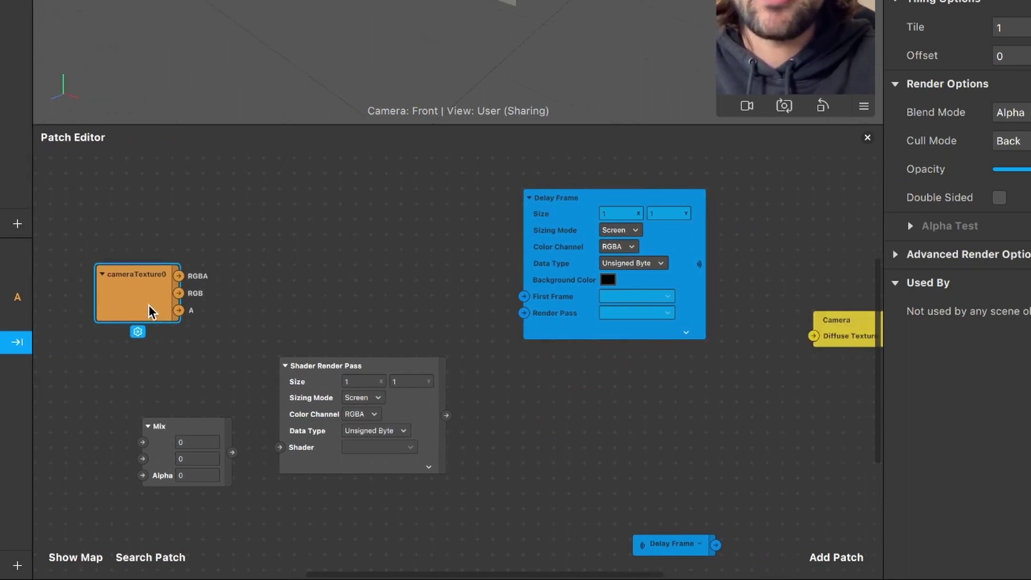
{"action": "left_click_drag", "start_coordinate": [560, 274], "coordinate": [591, 274]}
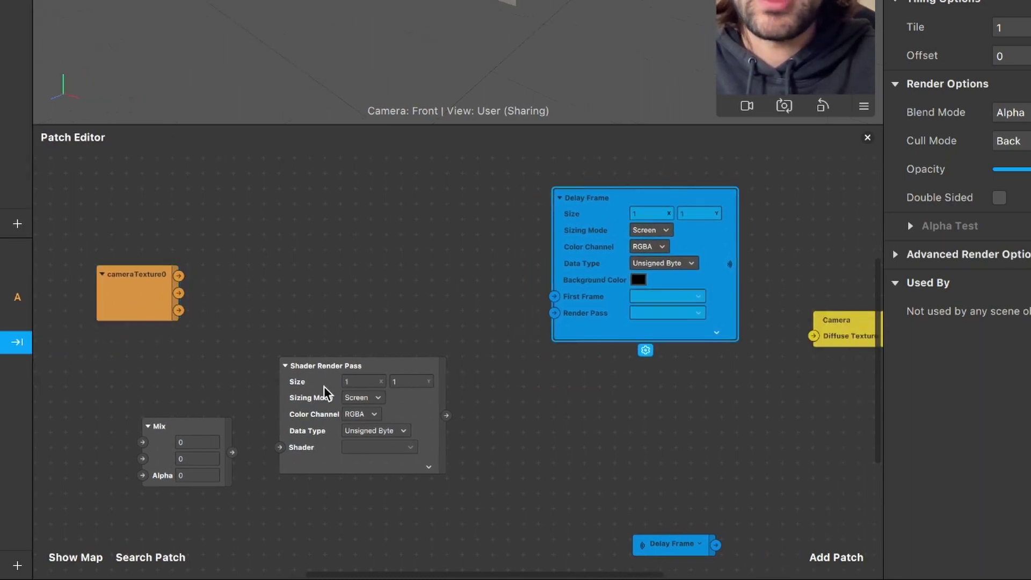
Step: Arrange the Delay Frame receiver, Mix, Shader Render Pass and Camera patches left to right
{"action": "left_click_drag", "start_coordinate": [324, 391], "coordinate": [438, 396]}
{"action": "left_click_drag", "start_coordinate": [220, 426], "coordinate": [279, 384]}
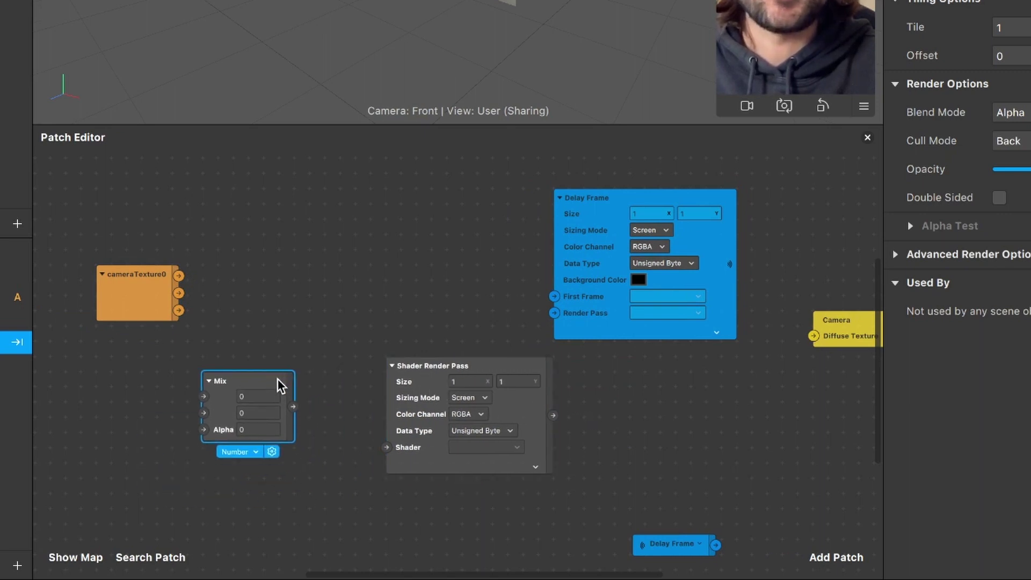
{"action": "left_click_drag", "start_coordinate": [697, 545], "coordinate": [119, 435]}
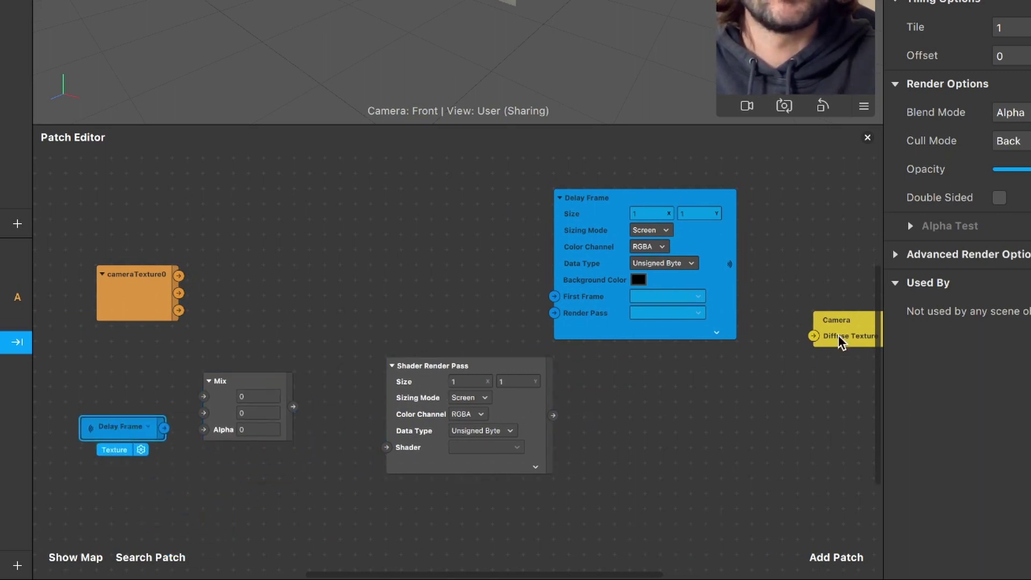
{"action": "left_click_drag", "start_coordinate": [841, 342], "coordinate": [642, 464]}
{"action": "left_click_drag", "start_coordinate": [595, 272], "coordinate": [700, 271]}
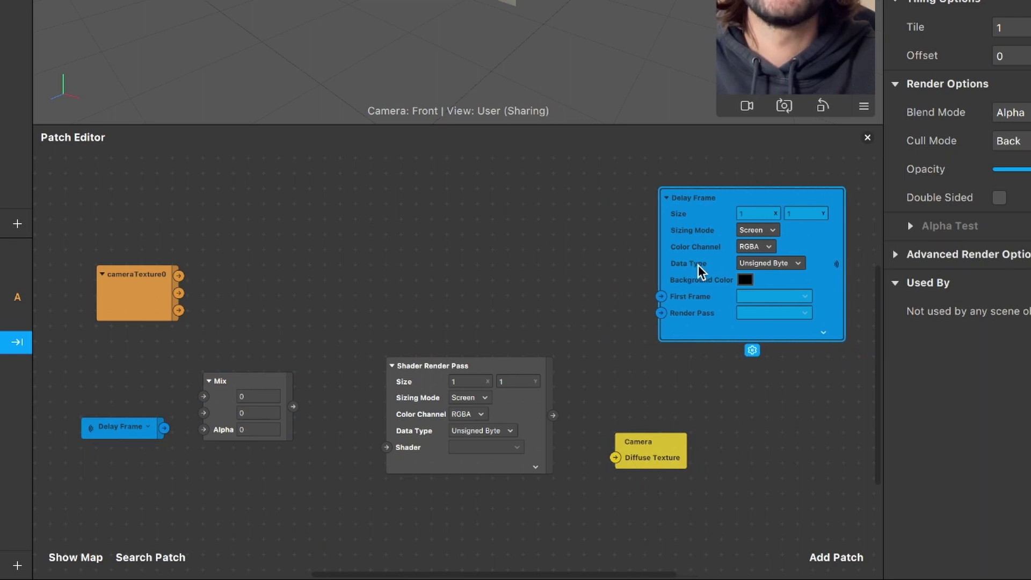
{"action": "scroll", "coordinate": [463, 297], "scroll_direction": "down", "scroll_amount": 2}
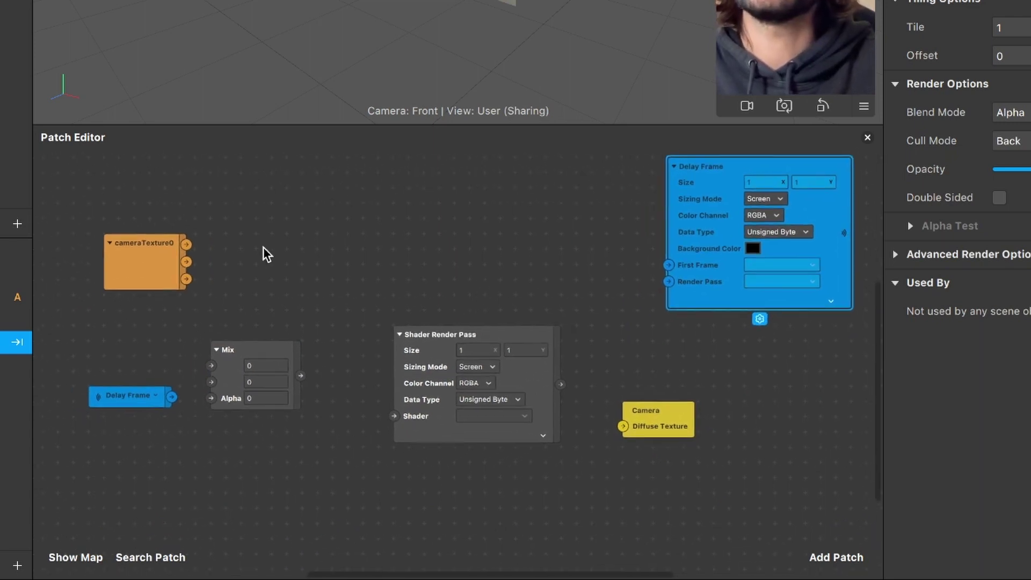
{"action": "scroll", "coordinate": [203, 245], "scroll_direction": "up", "scroll_amount": 3, "text": "ctrl"}
{"action": "scroll", "coordinate": [261, 260], "scroll_direction": "down", "scroll_amount": 3, "text": "ctrl"}
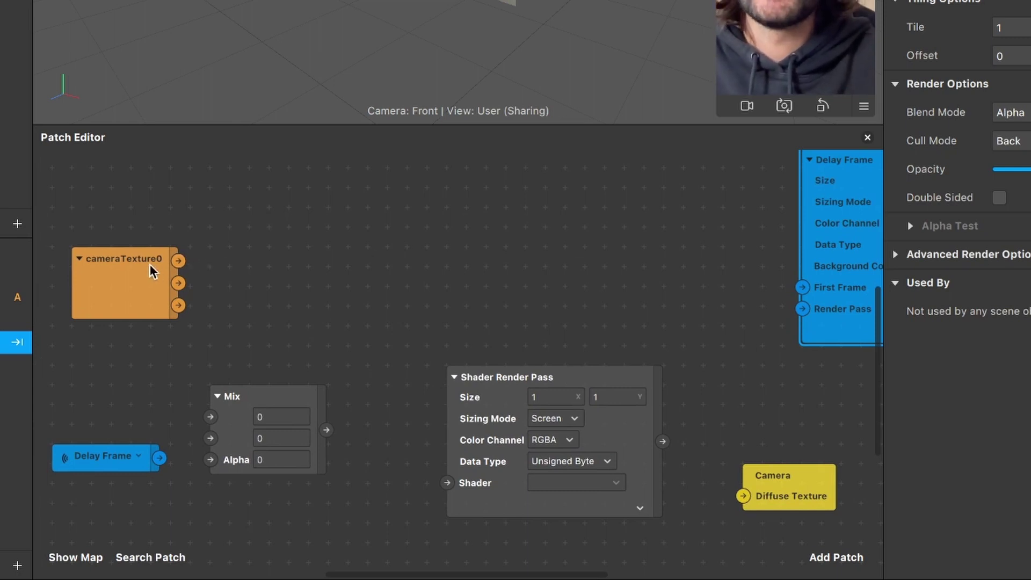
Step: Wire cameraTexture0 into Delay Frame's First Frame input and the Mix patch's first input
{"action": "left_click_drag", "start_coordinate": [463, 267], "coordinate": [831, 294]}
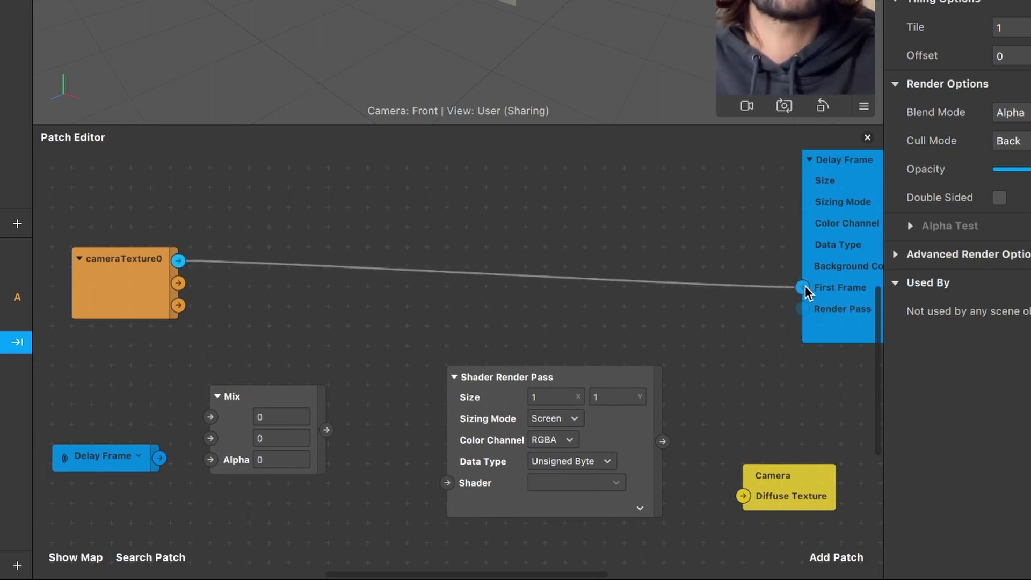
{"action": "scroll", "coordinate": [672, 328], "scroll_direction": "right", "scroll_amount": 3}
{"action": "scroll", "coordinate": [671, 328], "scroll_direction": "down", "scroll_amount": 2, "text": "ctrl"}
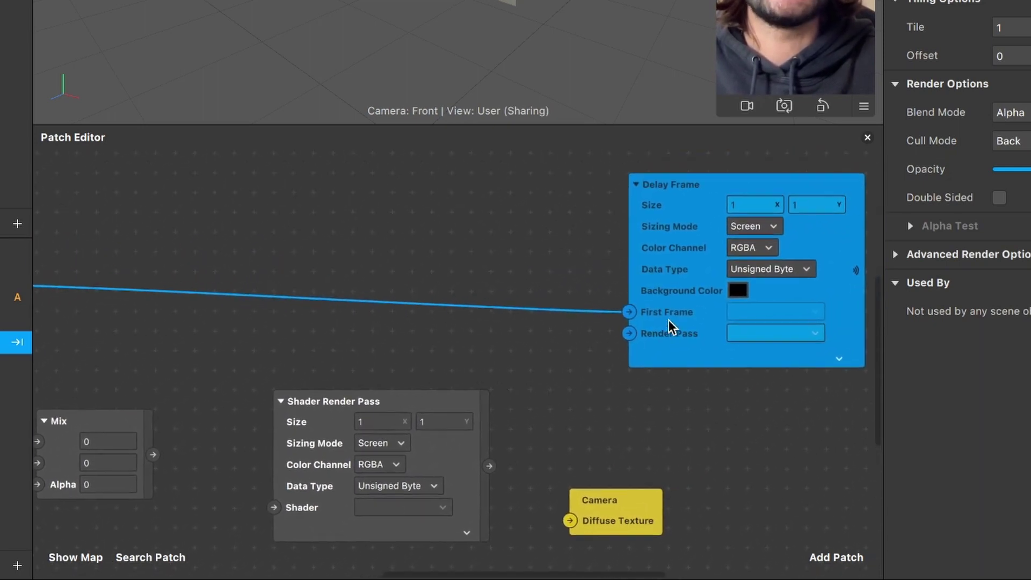
{"action": "scroll", "coordinate": [672, 328], "scroll_direction": "down", "scroll_amount": 1}
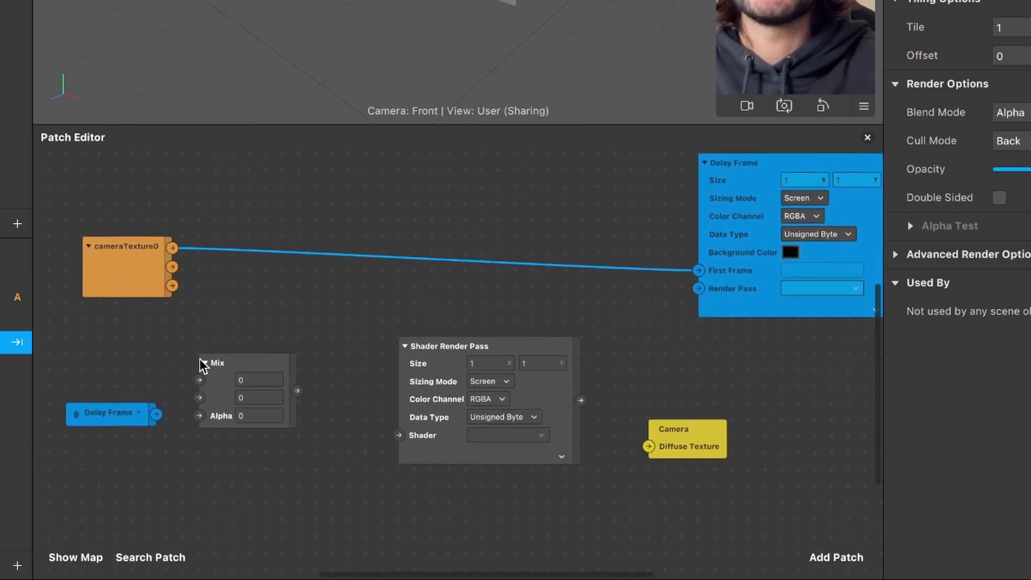
{"action": "left_click_drag", "start_coordinate": [203, 366], "coordinate": [268, 348]}
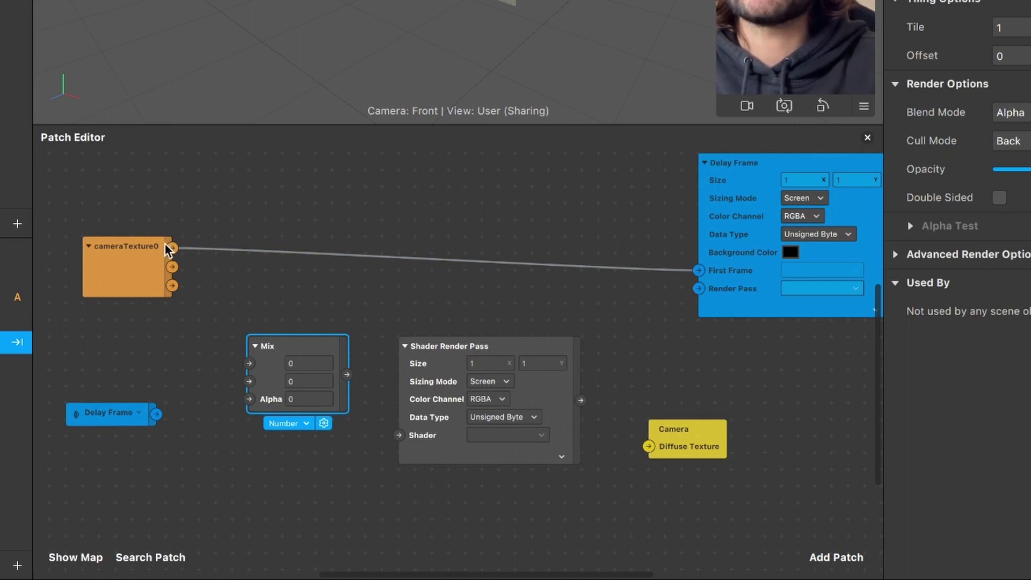
{"action": "left_click_drag", "start_coordinate": [172, 248], "coordinate": [247, 284]}
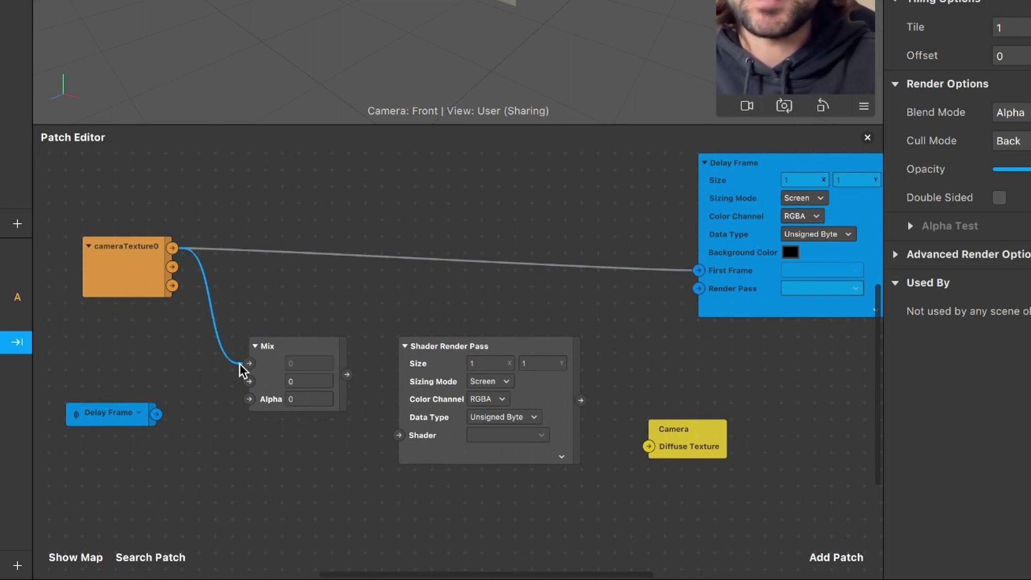
{"action": "left_click_drag", "start_coordinate": [242, 369], "coordinate": [247, 365]}
Step: Connect the Delay Frame receiver's output to the Mix patch's second input
{"action": "scroll", "coordinate": [238, 380], "scroll_direction": "down", "scroll_amount": 3}
{"action": "scroll", "coordinate": [237, 380], "scroll_direction": "left", "scroll_amount": 3}
{"action": "left_click", "coordinate": [143, 392]}
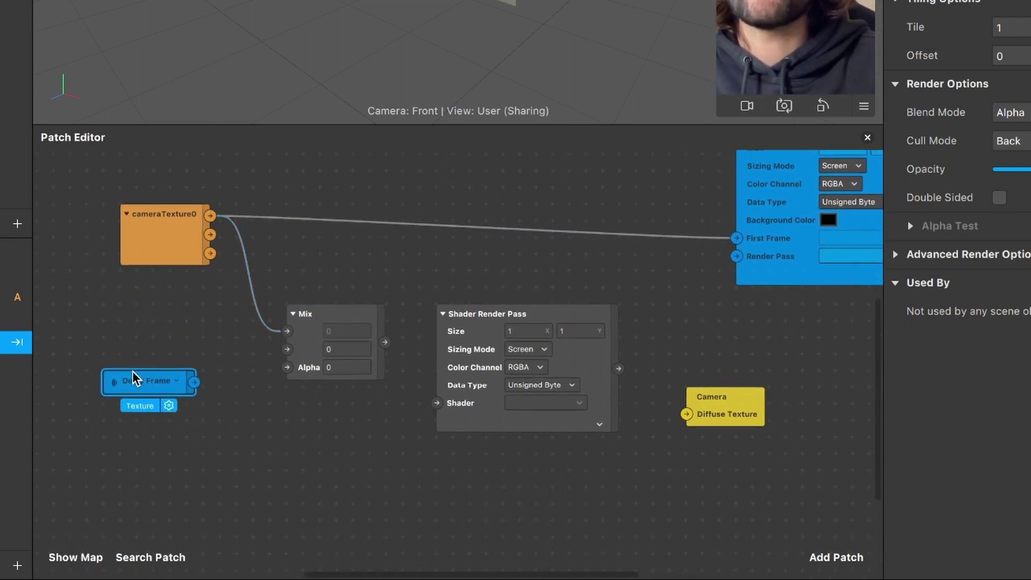
{"action": "scroll", "coordinate": [159, 379], "scroll_direction": "up", "scroll_amount": 2}
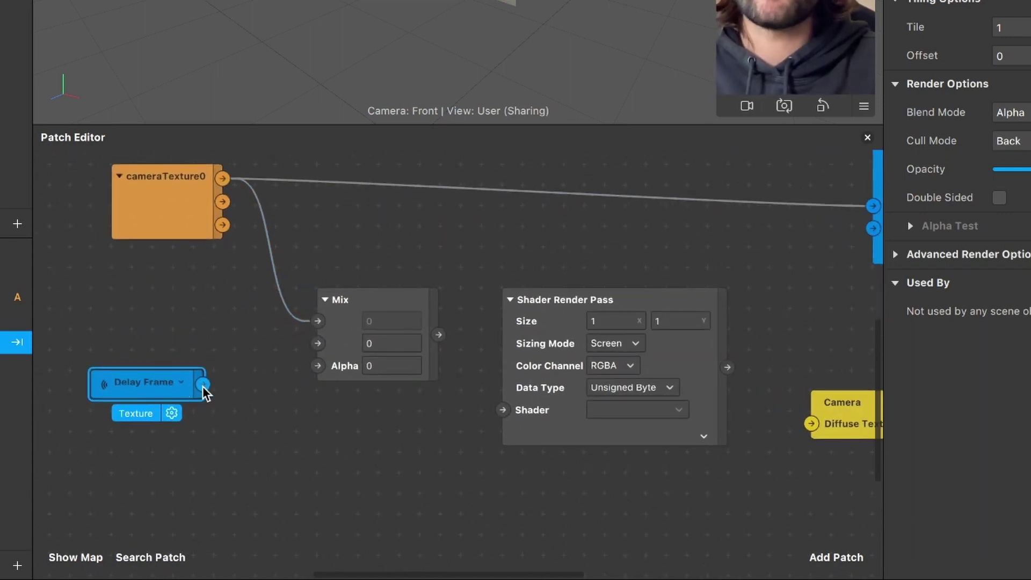
{"action": "left_click_drag", "start_coordinate": [204, 387], "coordinate": [266, 377]}
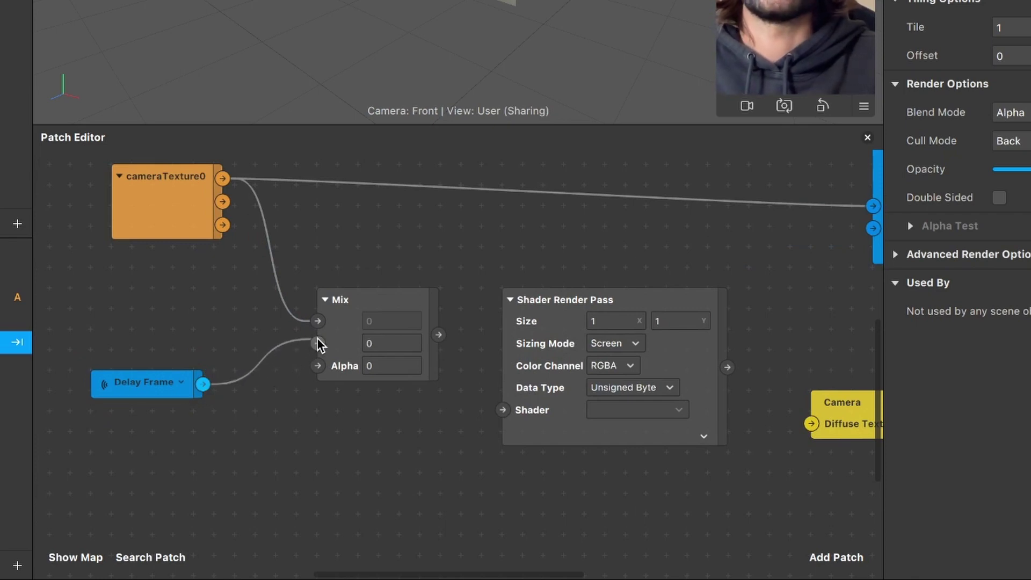
Step: Loop the Shader Render Pass texture output into Delay Frame's Render Pass input
{"action": "scroll", "coordinate": [329, 386], "scroll_direction": "right", "scroll_amount": 5}
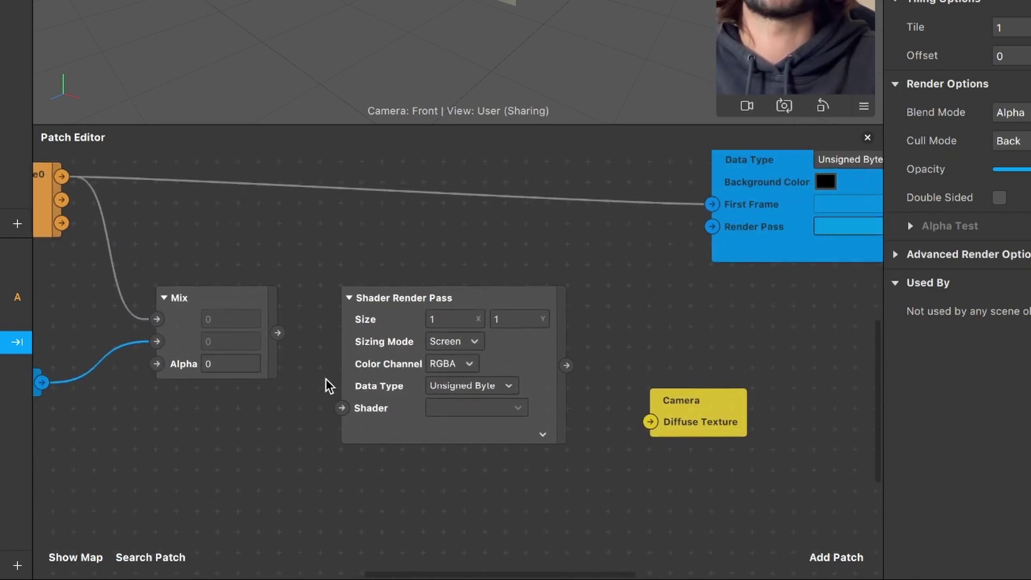
{"action": "left_click_drag", "start_coordinate": [395, 320], "coordinate": [416, 322]}
{"action": "left_click", "coordinate": [682, 418]}
{"action": "left_click_drag", "start_coordinate": [681, 418], "coordinate": [723, 418]}
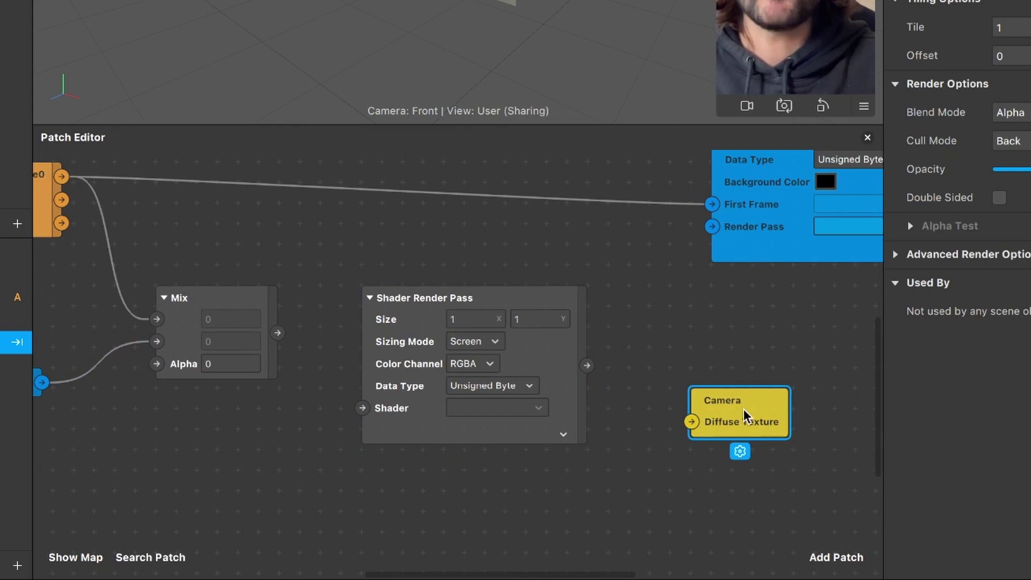
{"action": "scroll", "coordinate": [626, 387], "scroll_direction": "down", "scroll_amount": 1}
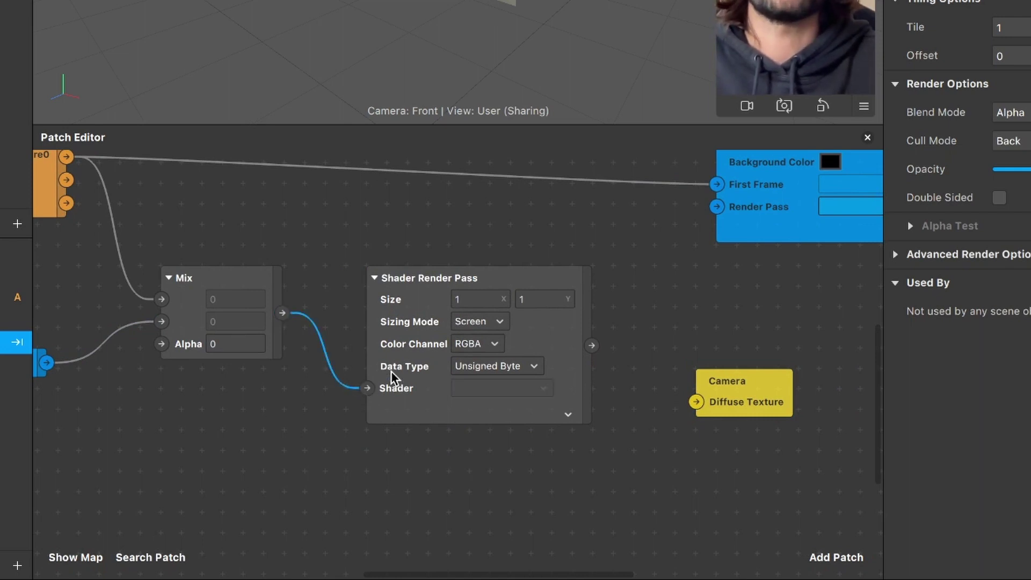
{"action": "left_click_drag", "start_coordinate": [425, 332], "coordinate": [425, 270]}
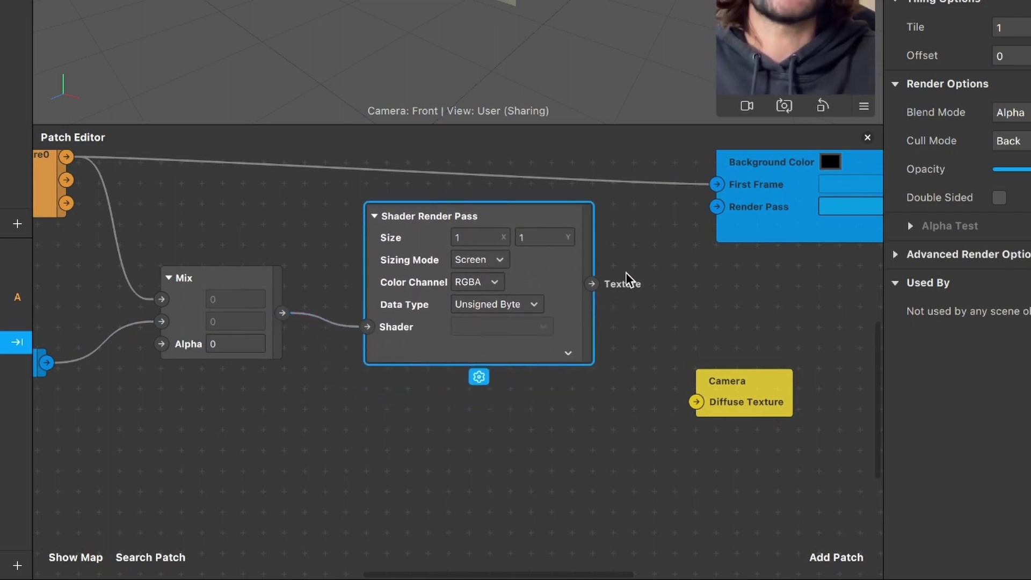
{"action": "scroll", "coordinate": [626, 278], "scroll_direction": "right", "scroll_amount": 2}
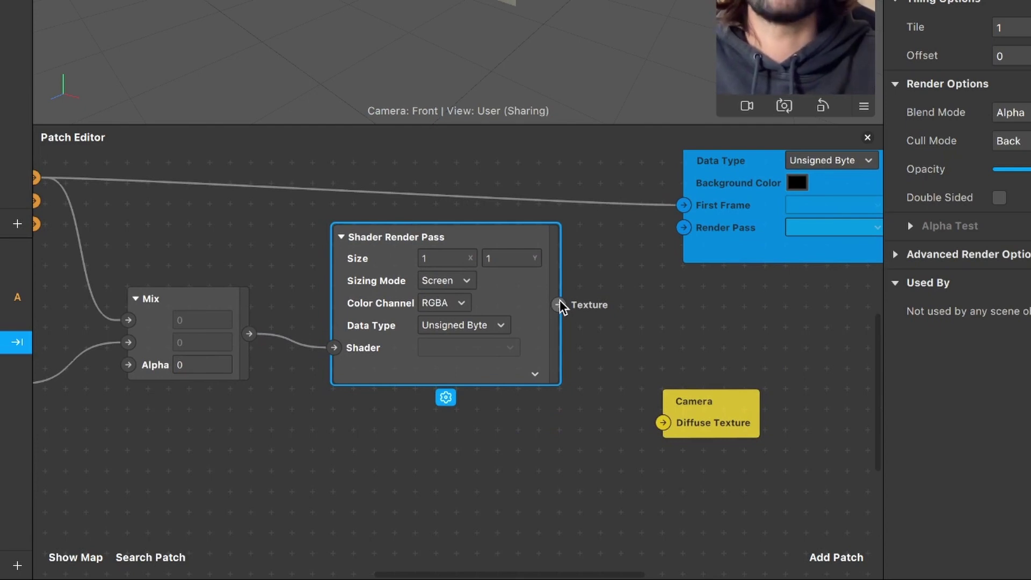
{"action": "left_click_drag", "start_coordinate": [559, 305], "coordinate": [633, 281]}
{"action": "left_click_drag", "start_coordinate": [685, 234], "coordinate": [684, 228]}
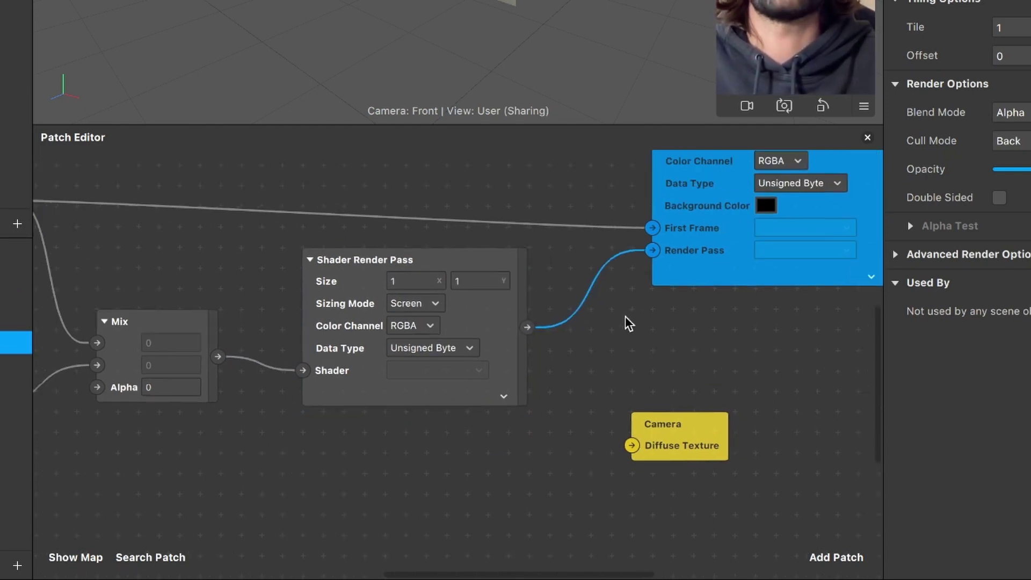
Step: Feed the Mix output into the Camera material's Diffuse Texture
{"action": "scroll", "coordinate": [627, 322], "scroll_direction": "right", "scroll_amount": 6}
{"action": "scroll", "coordinate": [626, 322], "scroll_direction": "up", "scroll_amount": 2}
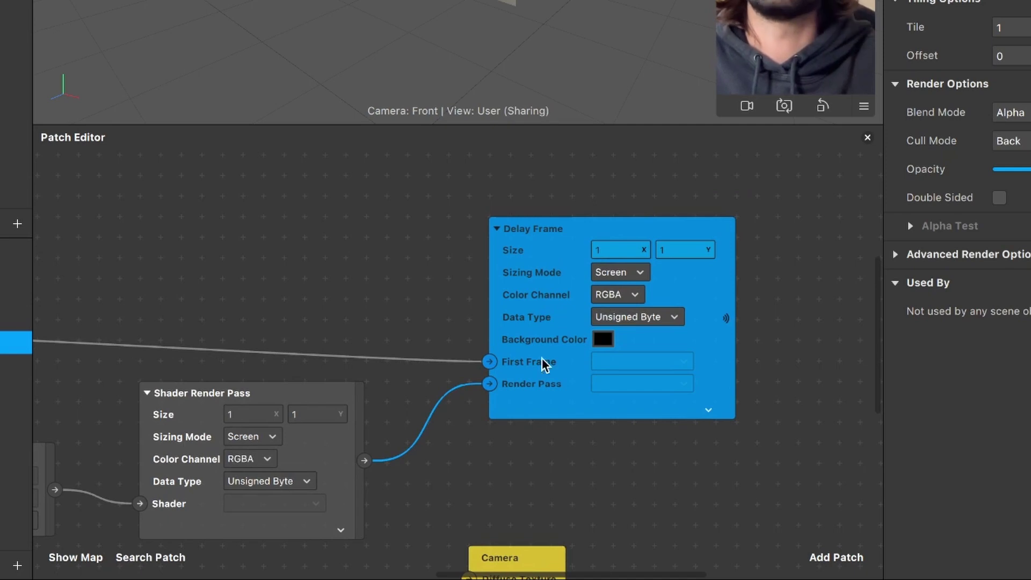
{"action": "scroll", "coordinate": [543, 371], "scroll_direction": "down", "scroll_amount": 2, "text": "ctrl"}
{"action": "scroll", "coordinate": [545, 372], "scroll_direction": "left", "scroll_amount": 3}
{"action": "scroll", "coordinate": [544, 372], "scroll_direction": "down", "scroll_amount": 3}
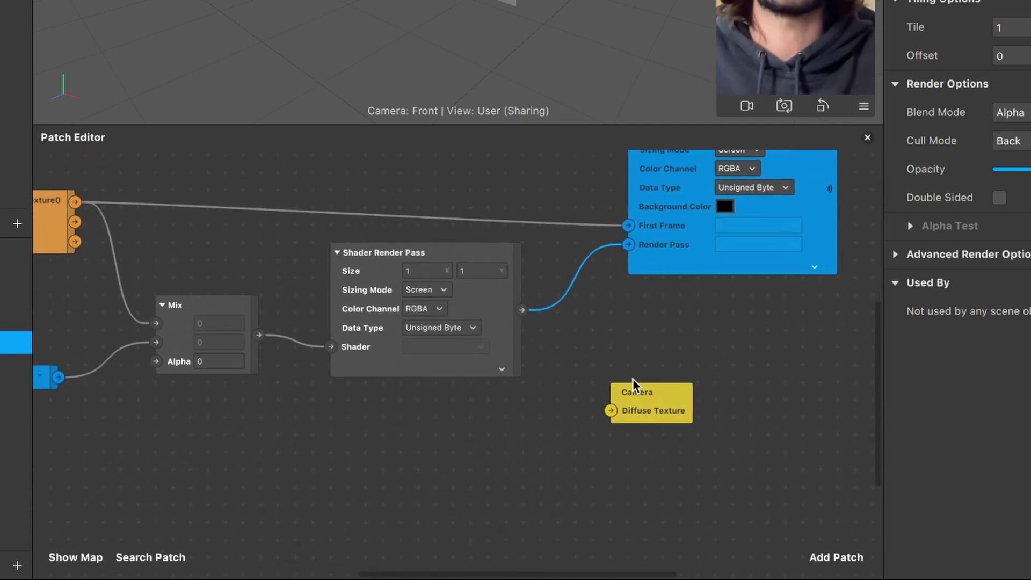
{"action": "left_click_drag", "start_coordinate": [633, 383], "coordinate": [425, 433]}
{"action": "scroll", "coordinate": [422, 440], "scroll_direction": "up", "scroll_amount": 5, "text": "ctrl"}
{"action": "scroll", "coordinate": [376, 397], "scroll_direction": "left", "scroll_amount": 2}
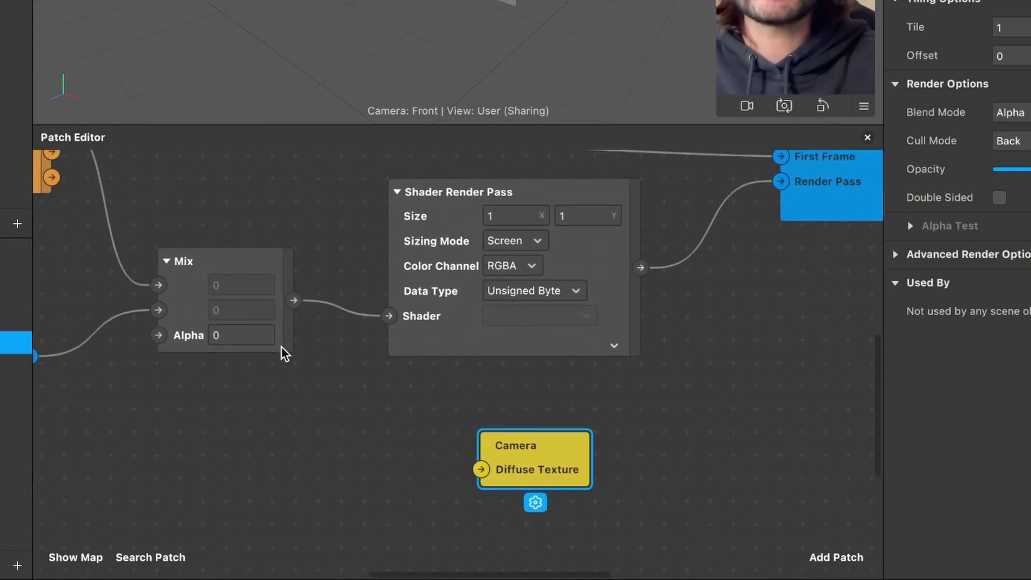
{"action": "left_click_drag", "start_coordinate": [294, 301], "coordinate": [419, 561]}
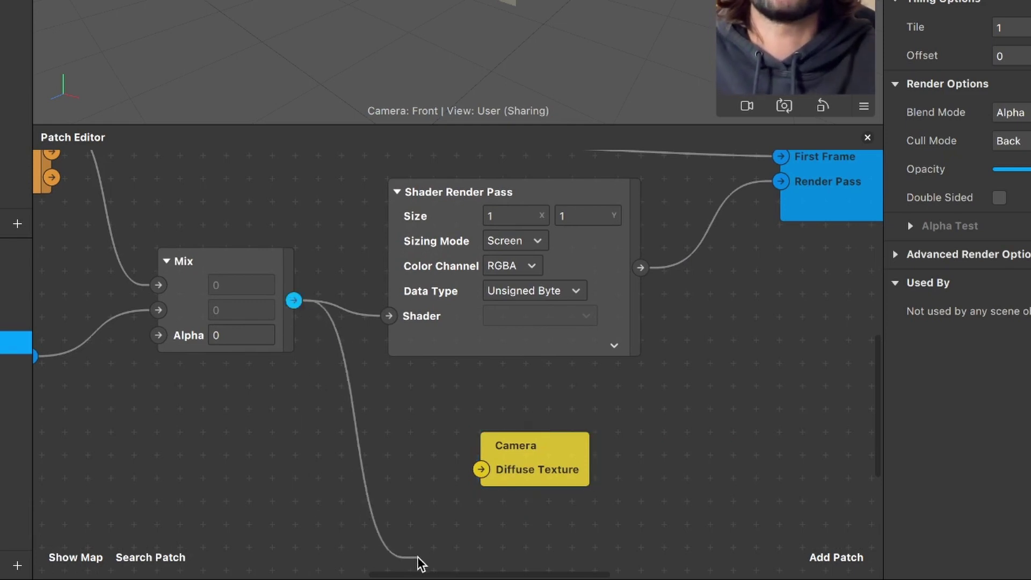
{"action": "left_click_drag", "start_coordinate": [476, 481], "coordinate": [483, 466]}
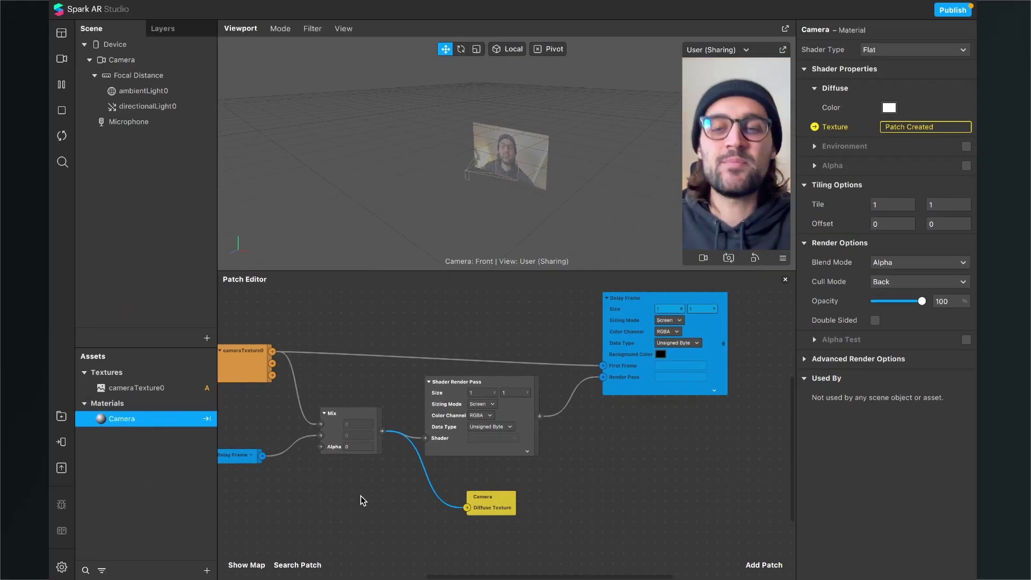
Step: Change the Mix patch's Alpha value to 0,8
{"action": "scroll", "coordinate": [361, 498], "scroll_direction": "up", "scroll_amount": 5}
{"action": "scroll", "coordinate": [363, 499], "scroll_direction": "left", "scroll_amount": 3}
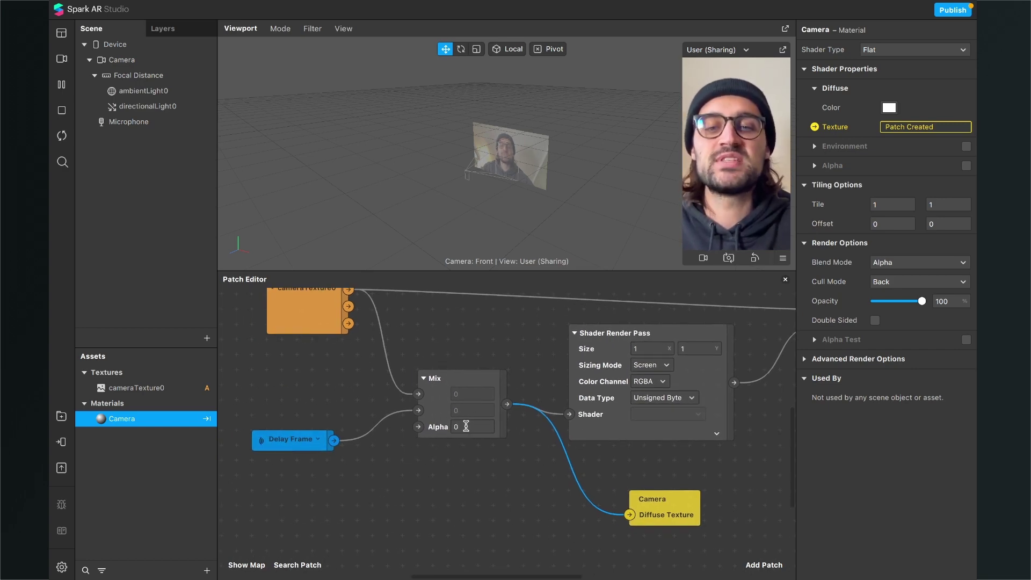
{"action": "left_click", "coordinate": [464, 427]}
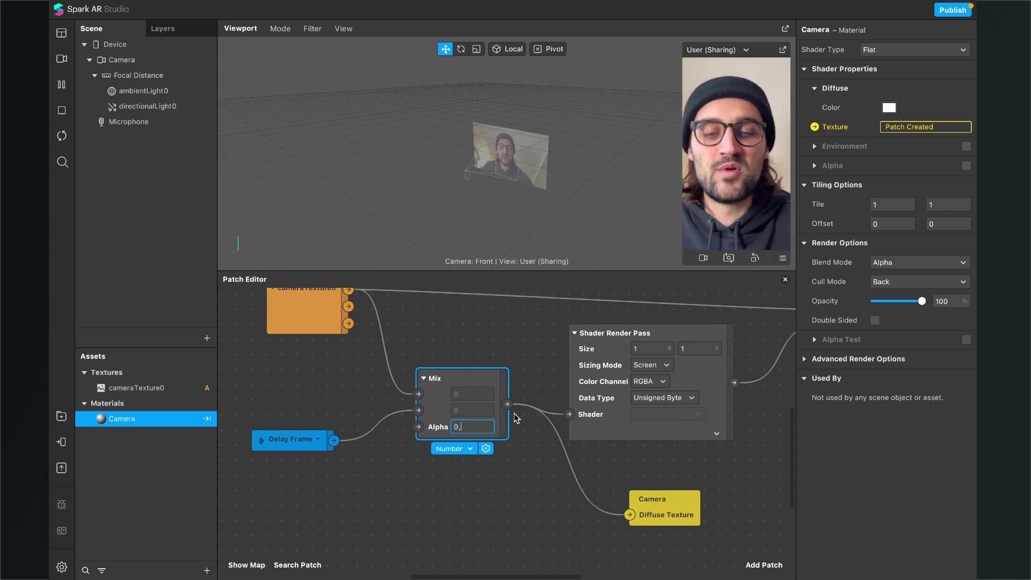
{"action": "key", "text": "BackSpace"}
{"action": "key", "text": "BackSpace"}
{"action": "key", "text": "Return"}
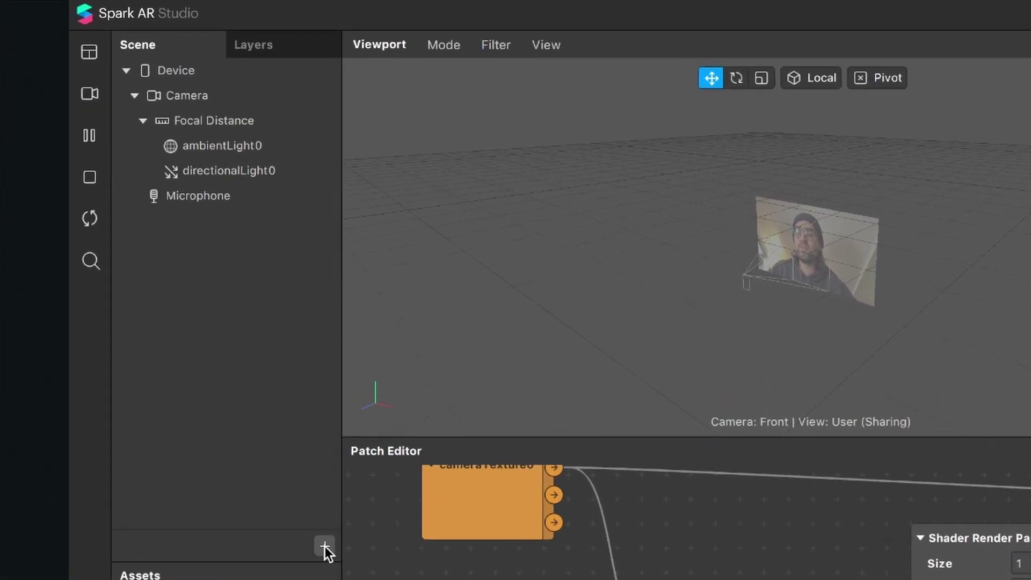
Step: Insert a Rectangle found by searching 'rec', creating canvas0 with a 100 × 100 rectangle0
{"action": "left_click", "coordinate": [325, 546]}
{"action": "type", "text": "rec"}
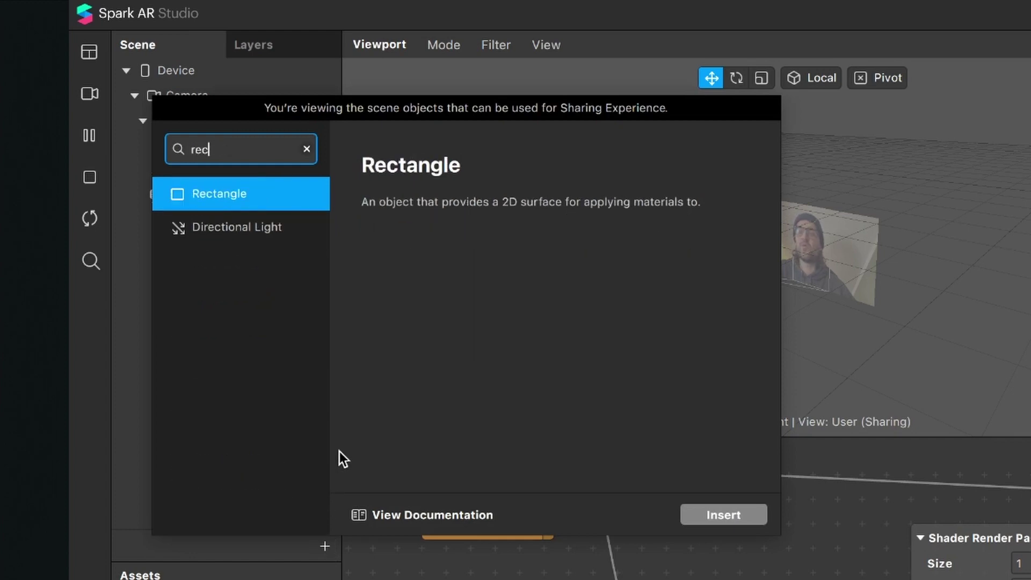
{"action": "key", "text": "Return"}
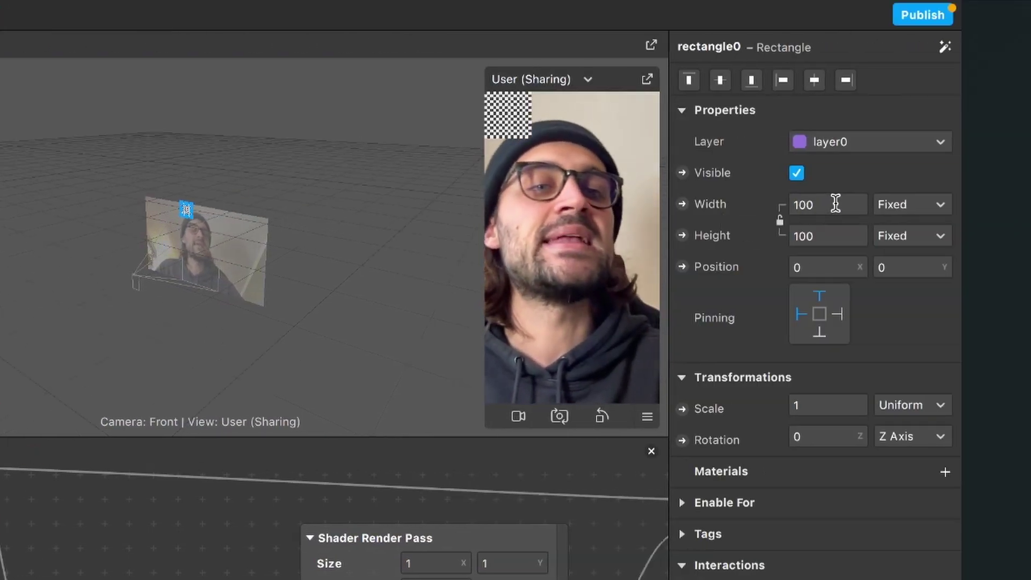
Step: Set rectangle0's width and height to Fill Width and Fill Height, and assign the Camera material
{"action": "left_click", "coordinate": [836, 204]}
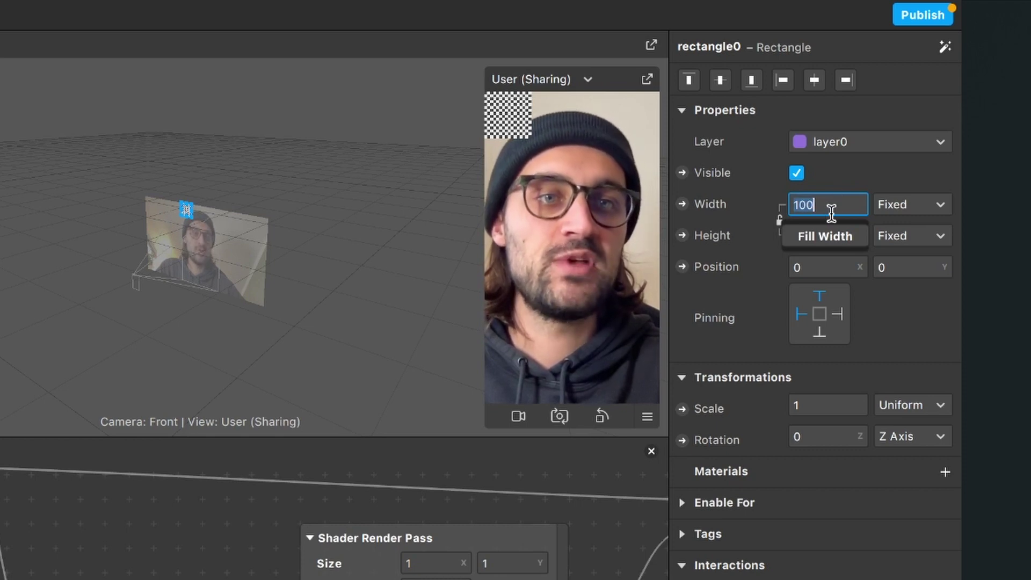
{"action": "left_click", "coordinate": [822, 238]}
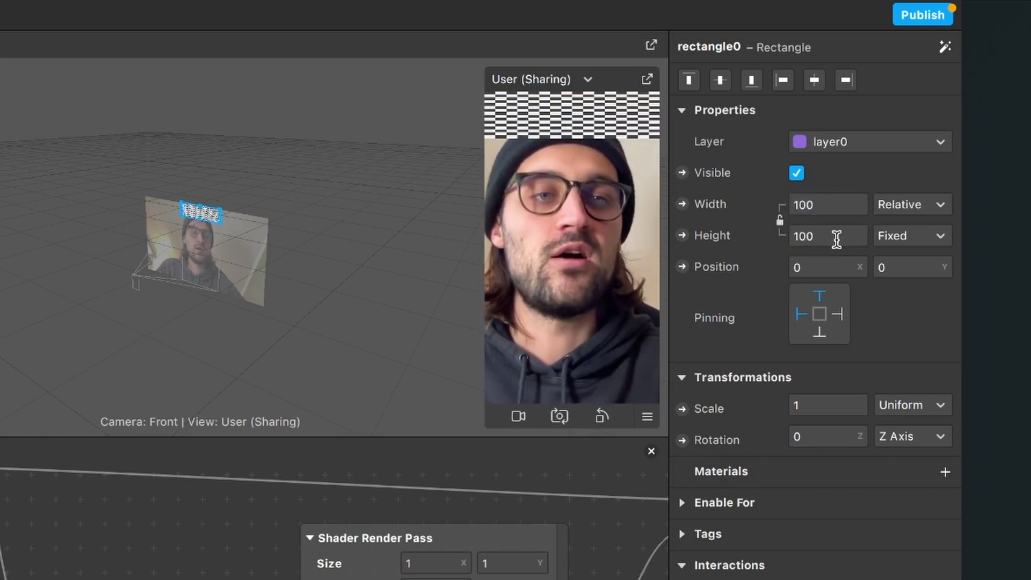
{"action": "left_click", "coordinate": [838, 238]}
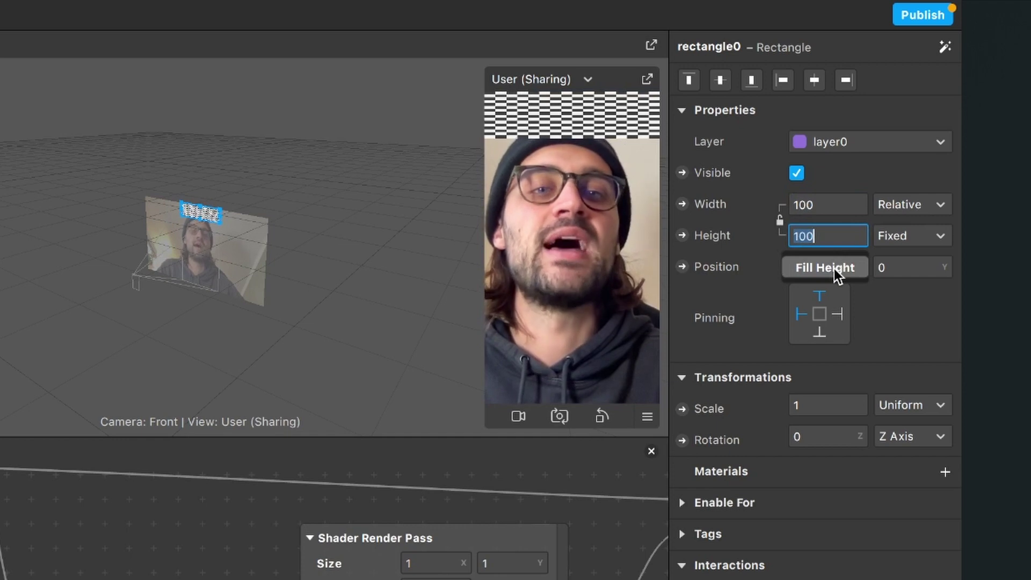
{"action": "left_click", "coordinate": [833, 269]}
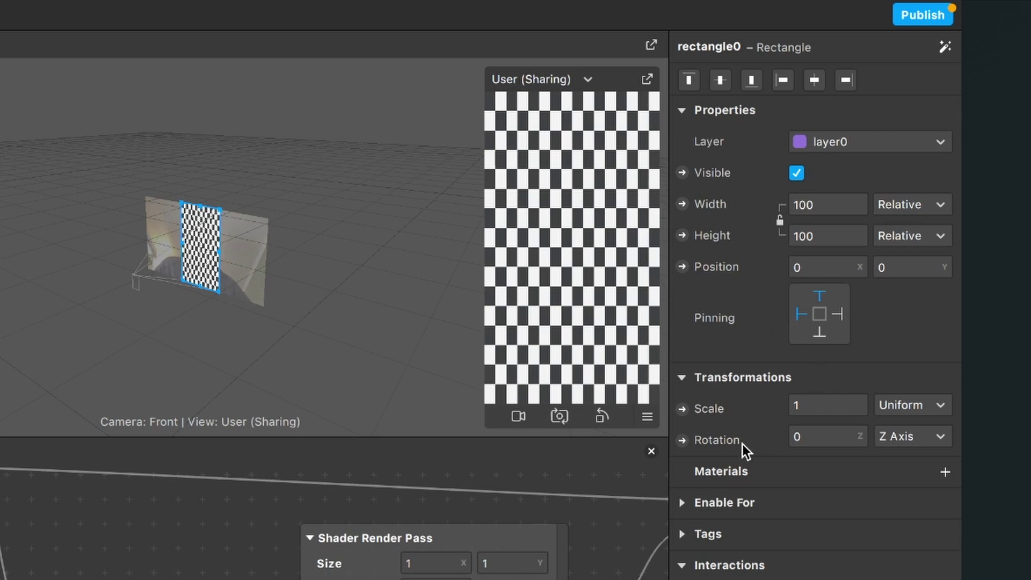
{"action": "left_click", "coordinate": [945, 472]}
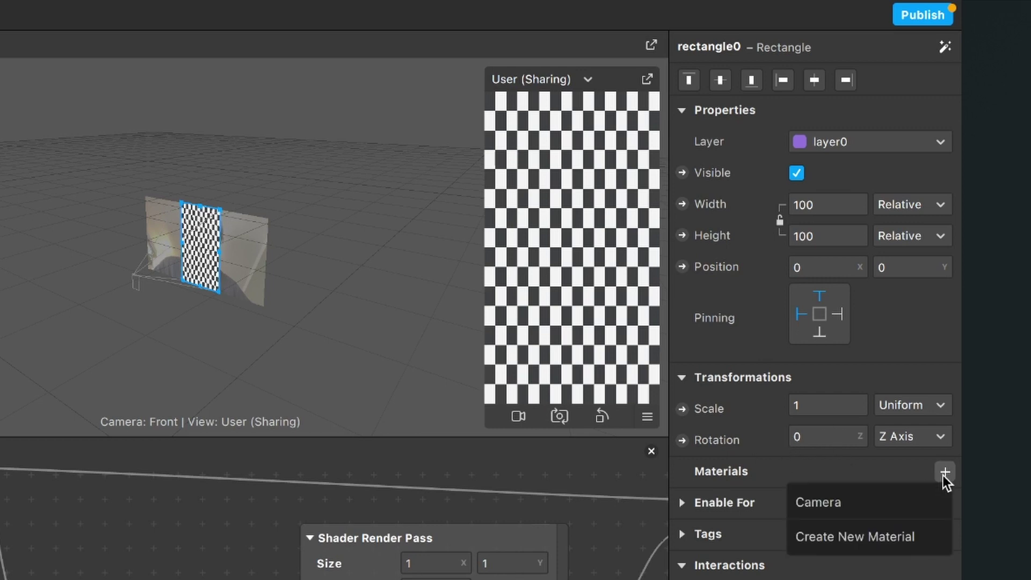
{"action": "left_click", "coordinate": [907, 502]}
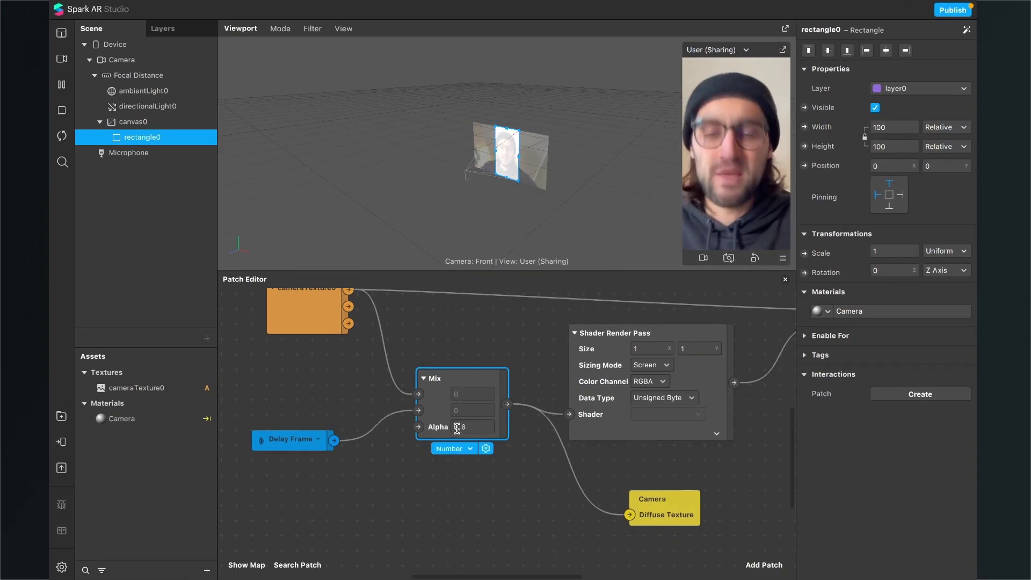
Step: Try Mix patch Alpha values of 1 and then 0,5
{"action": "left_click", "coordinate": [457, 428]}
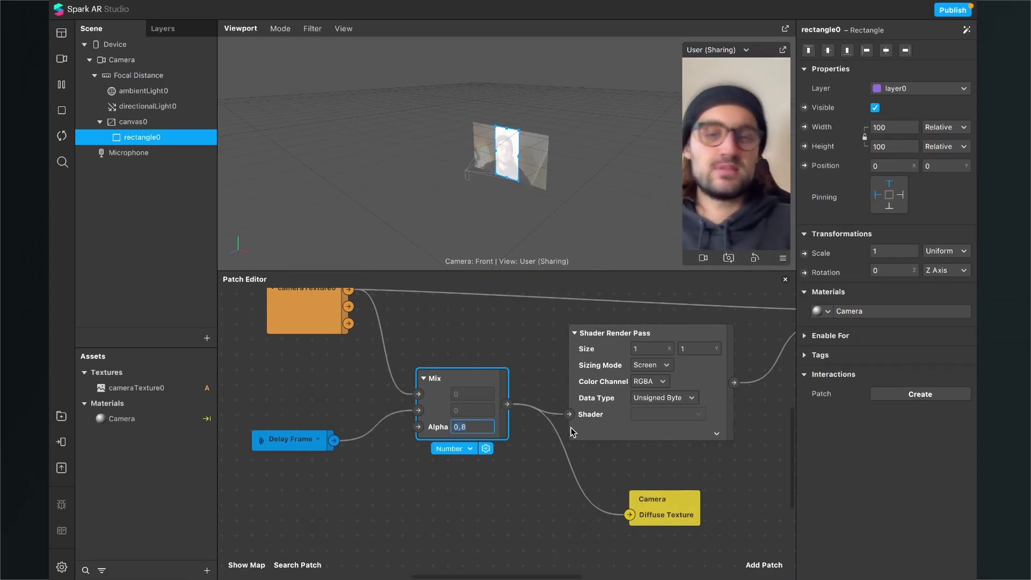
{"action": "key", "text": "BackSpace"}
{"action": "key", "text": "BackSpace"}
{"action": "key", "text": "BackSpace"}
{"action": "type", "text": "1"}
{"action": "key", "text": "Return"}
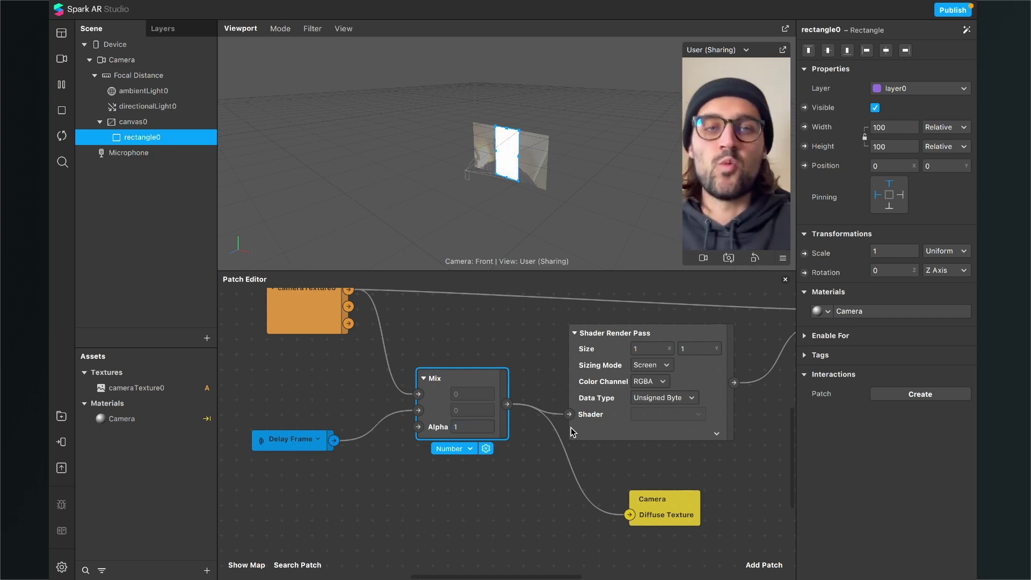
{"action": "left_click", "coordinate": [473, 427]}
{"action": "key", "text": "BackSpace"}
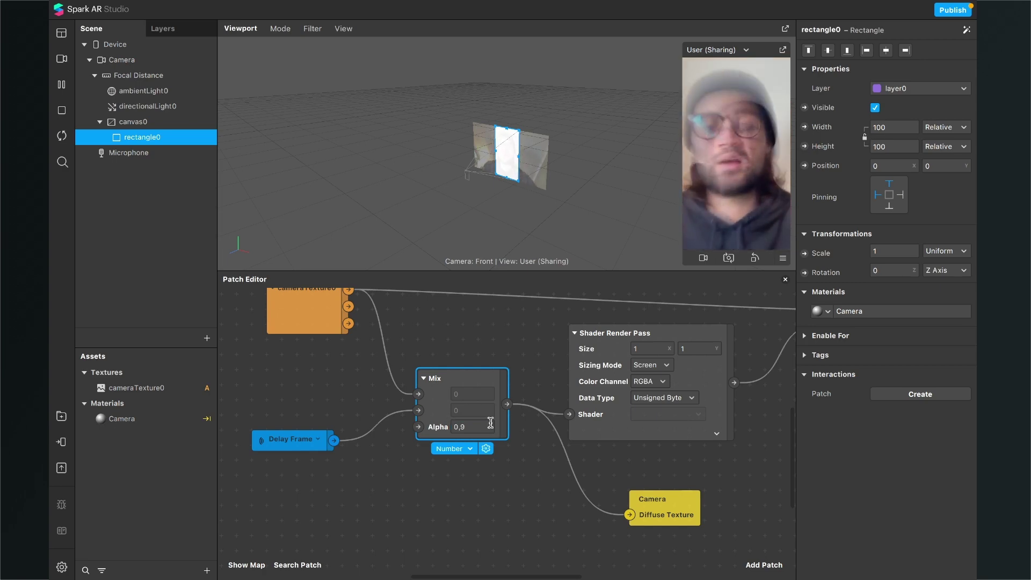
{"action": "left_click", "coordinate": [490, 427]}
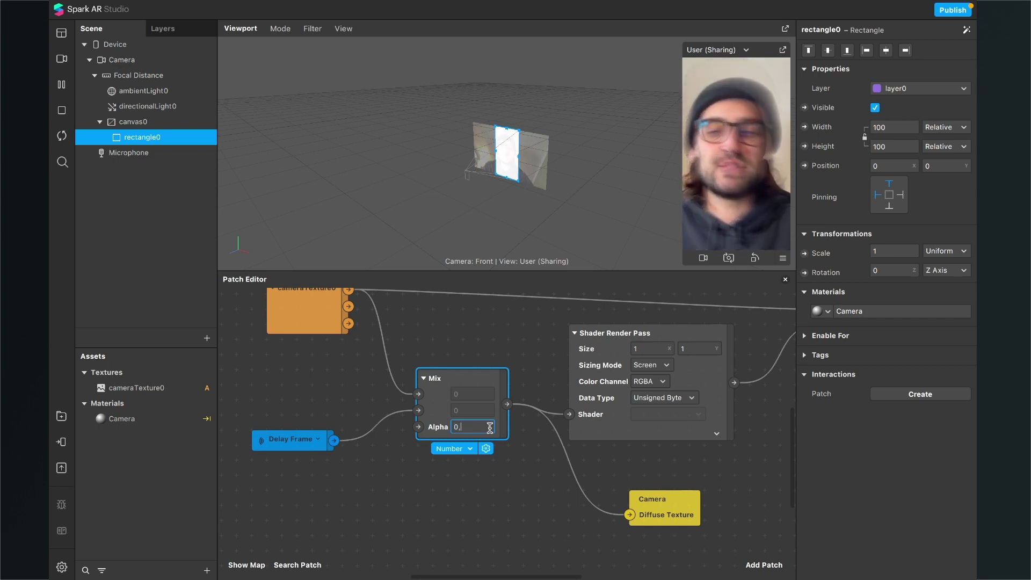
{"action": "type", "text": "0,5"}
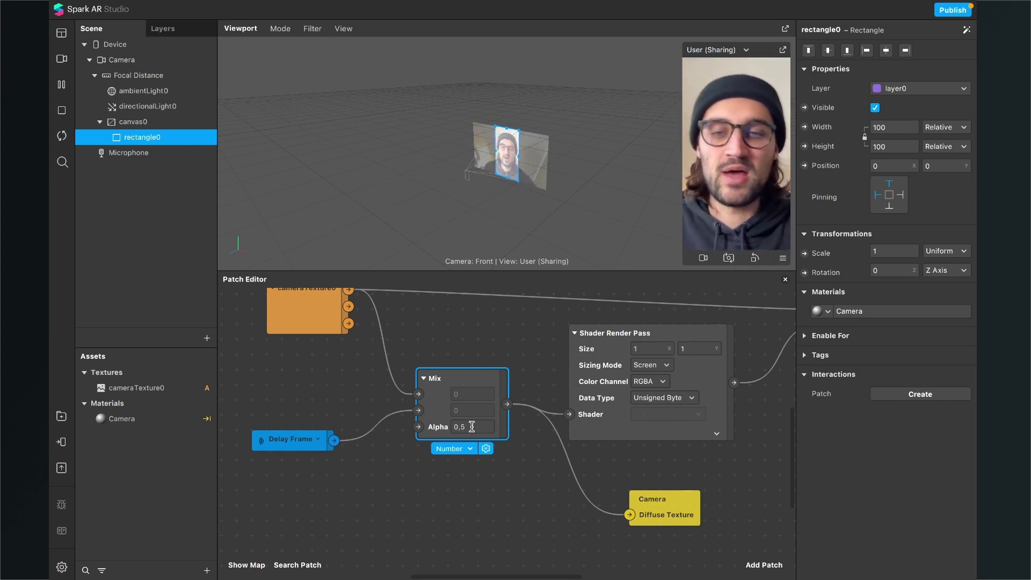
Step: Set the Mix Alpha to 0,8 and move the Camera material patch aside
{"action": "left_click", "coordinate": [472, 427]}
{"action": "key", "text": "BackSpace"}
{"action": "type", "text": "8"}
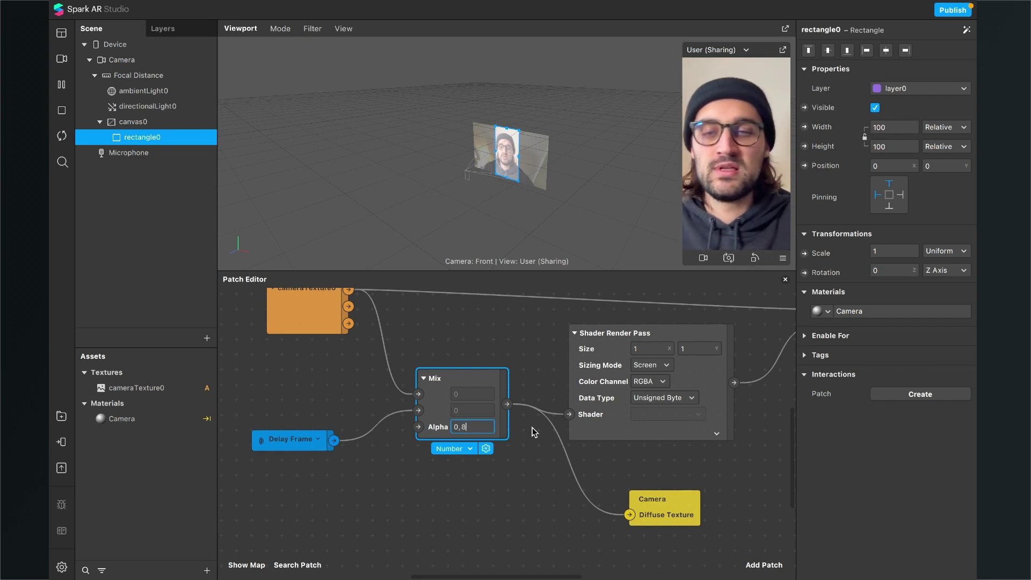
{"action": "key", "text": "Return"}
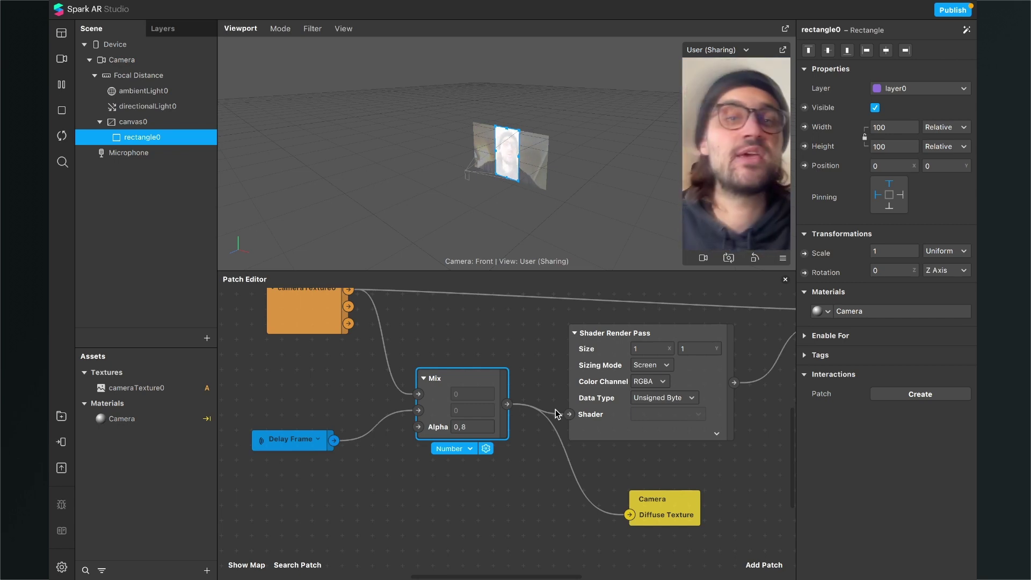
{"action": "left_click_drag", "start_coordinate": [639, 507], "coordinate": [699, 522]}
{"action": "scroll", "coordinate": [582, 495], "scroll_direction": "down", "scroll_amount": 5}
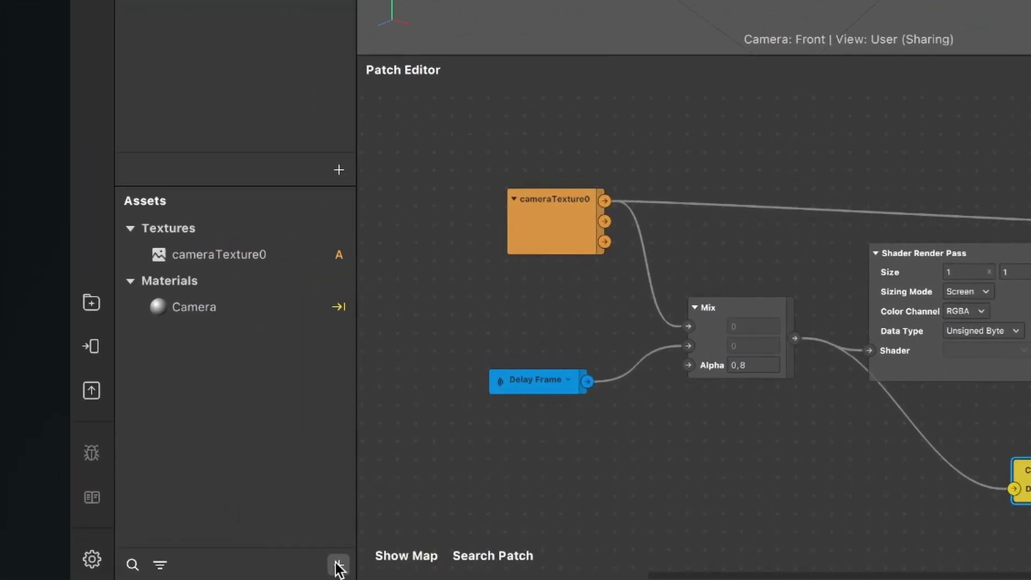
Step: Import LUT.png through the Assets Import > Color LUT option
{"action": "left_click", "coordinate": [207, 571]}
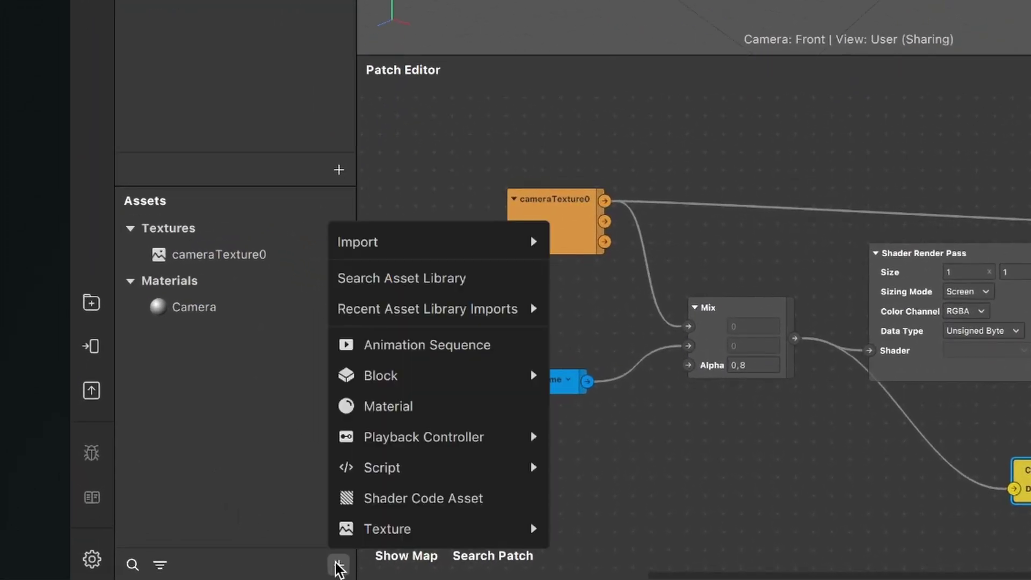
{"action": "mouse_move", "coordinate": [422, 250]}
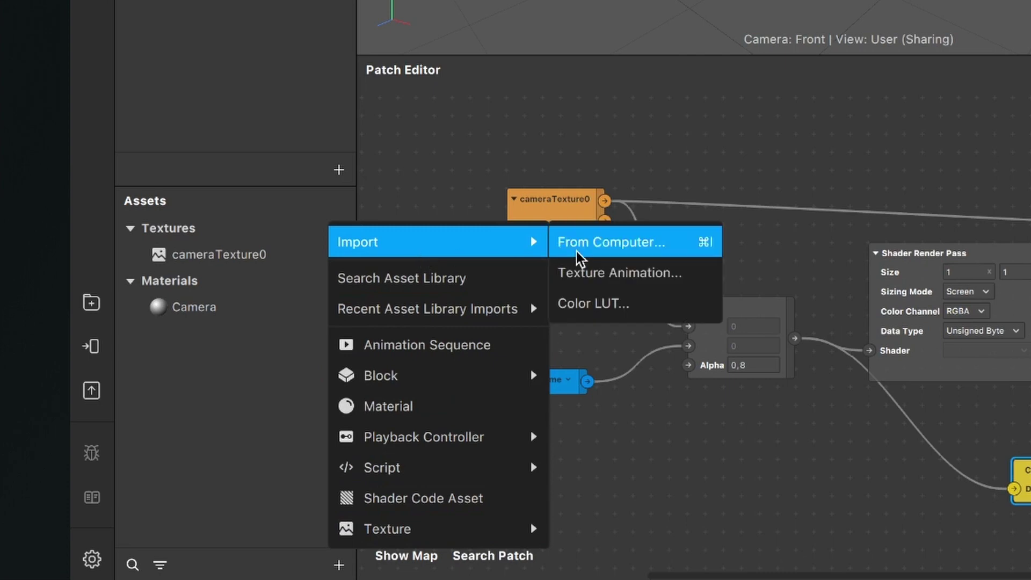
{"action": "left_click", "coordinate": [608, 305]}
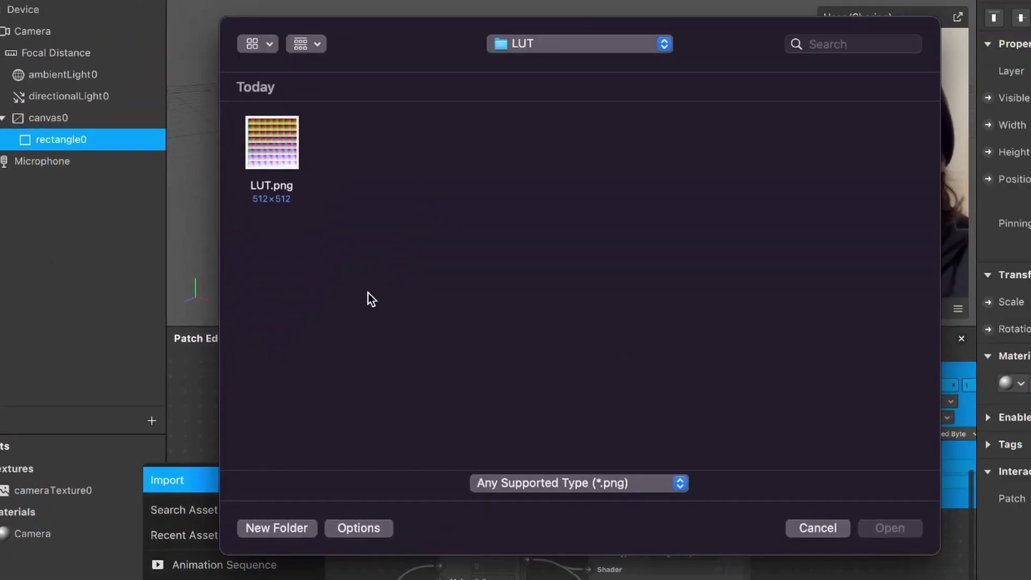
{"action": "left_click", "coordinate": [279, 154]}
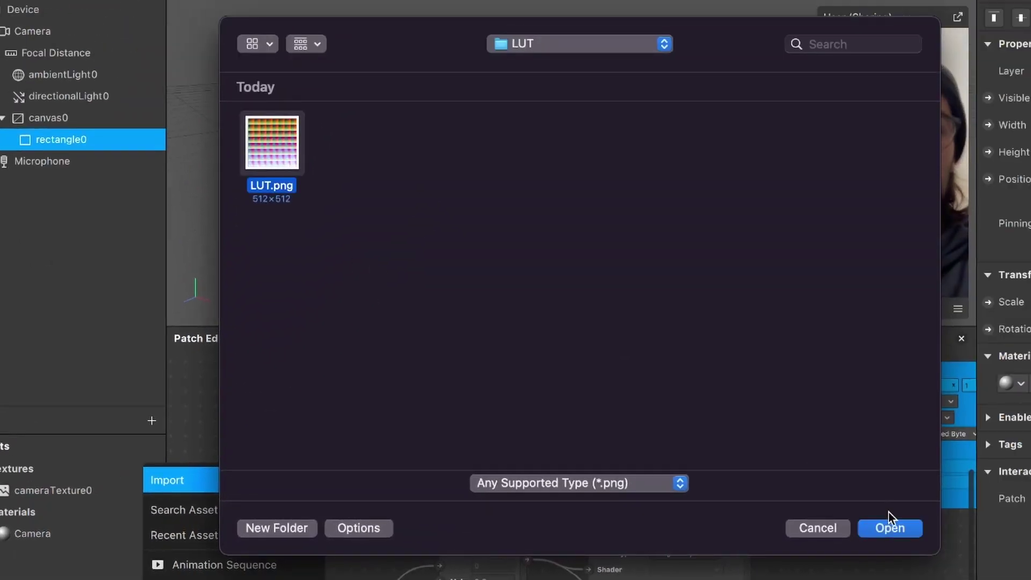
{"action": "left_click", "coordinate": [869, 530]}
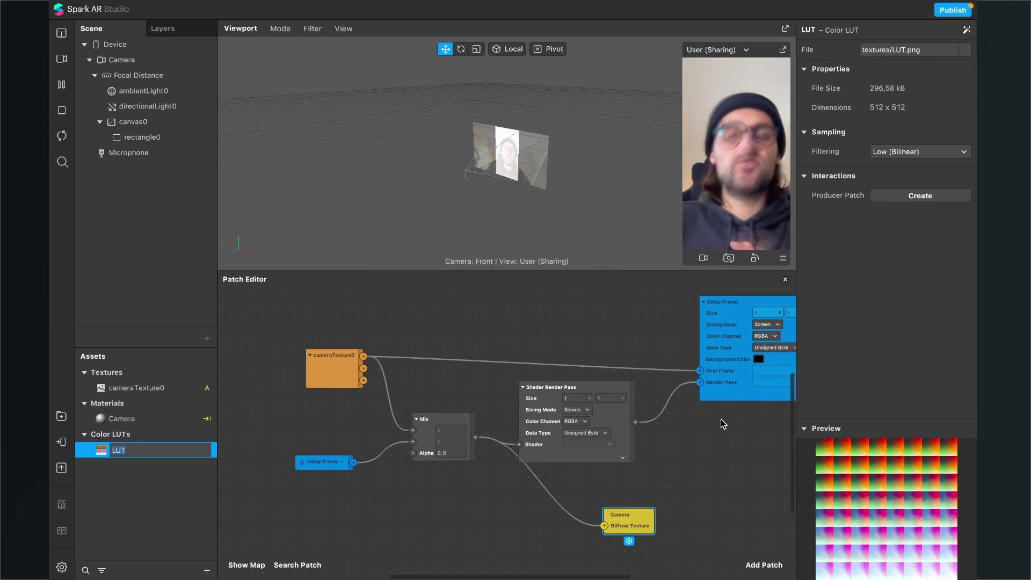
Step: Keep the LUT's default name and drag it into the Patch Editor as a colorLUTShader patch, arranging the nodes
{"action": "left_click", "coordinate": [142, 534]}
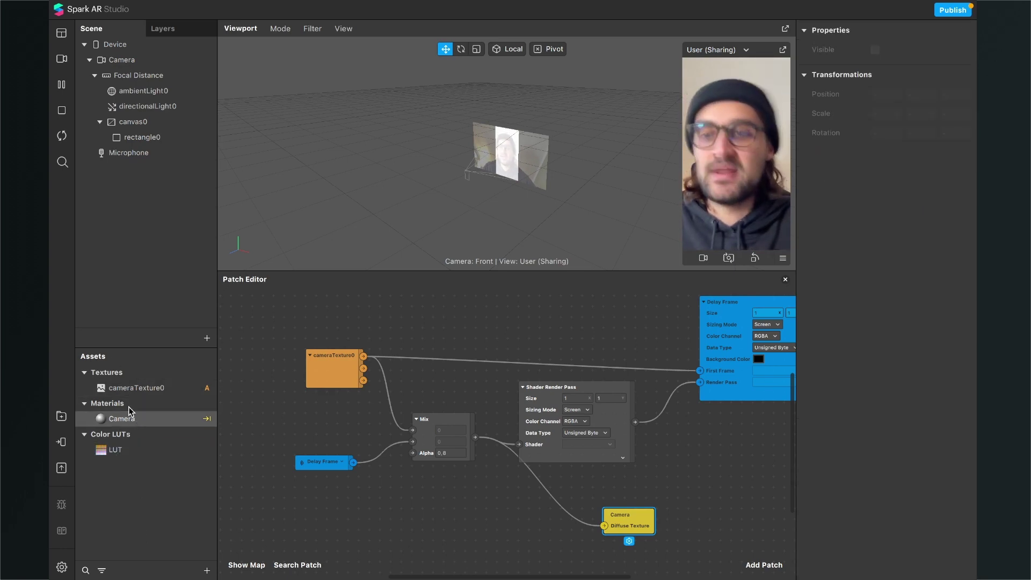
{"action": "left_click", "coordinate": [115, 450]}
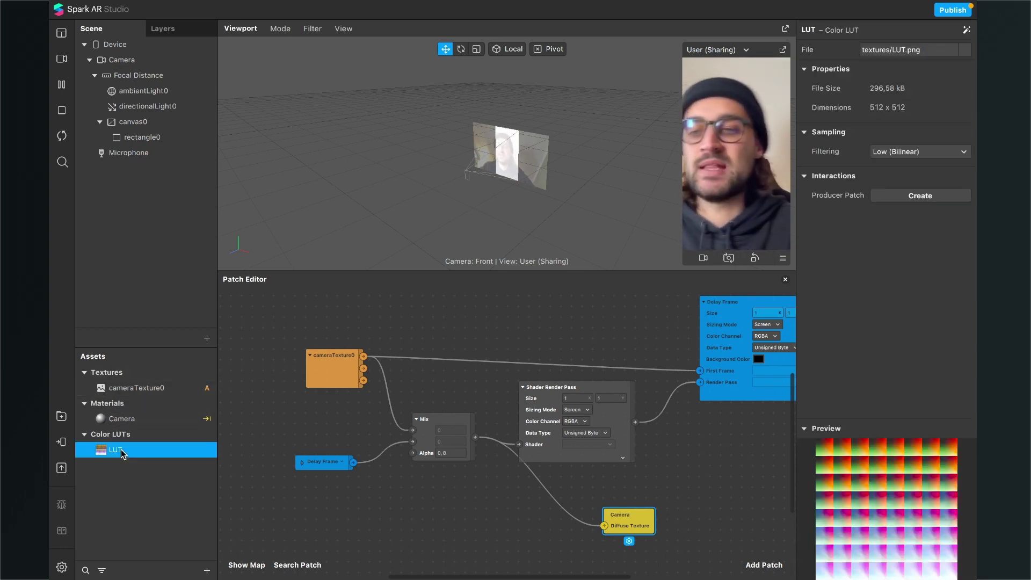
{"action": "left_click_drag", "start_coordinate": [116, 456], "coordinate": [501, 518]}
{"action": "scroll", "coordinate": [501, 518], "scroll_direction": "down", "scroll_amount": 3}
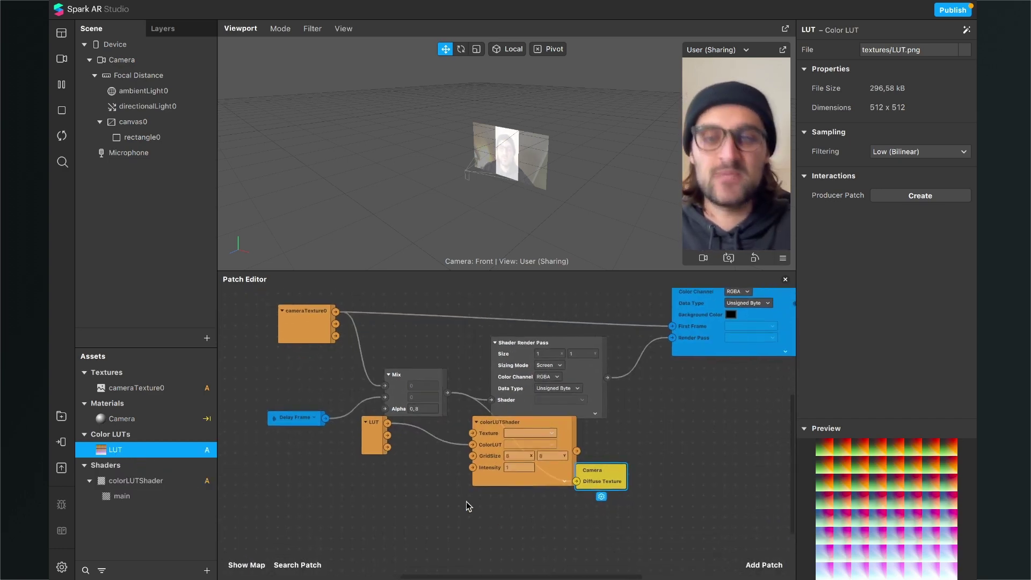
{"action": "left_click_drag", "start_coordinate": [373, 441], "coordinate": [362, 523]}
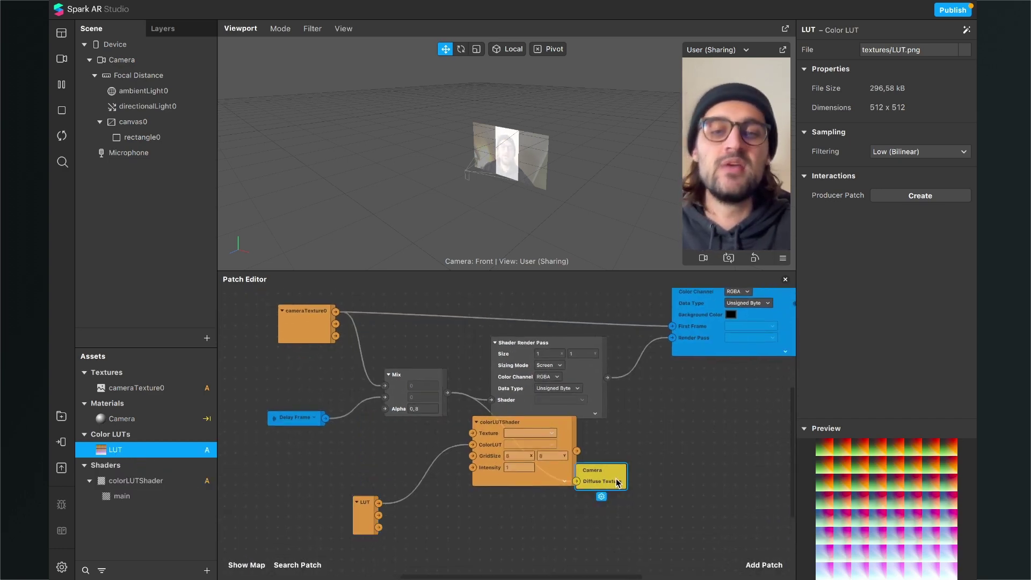
{"action": "left_click_drag", "start_coordinate": [597, 476], "coordinate": [661, 475]}
{"action": "left_click_drag", "start_coordinate": [536, 434], "coordinate": [537, 465]}
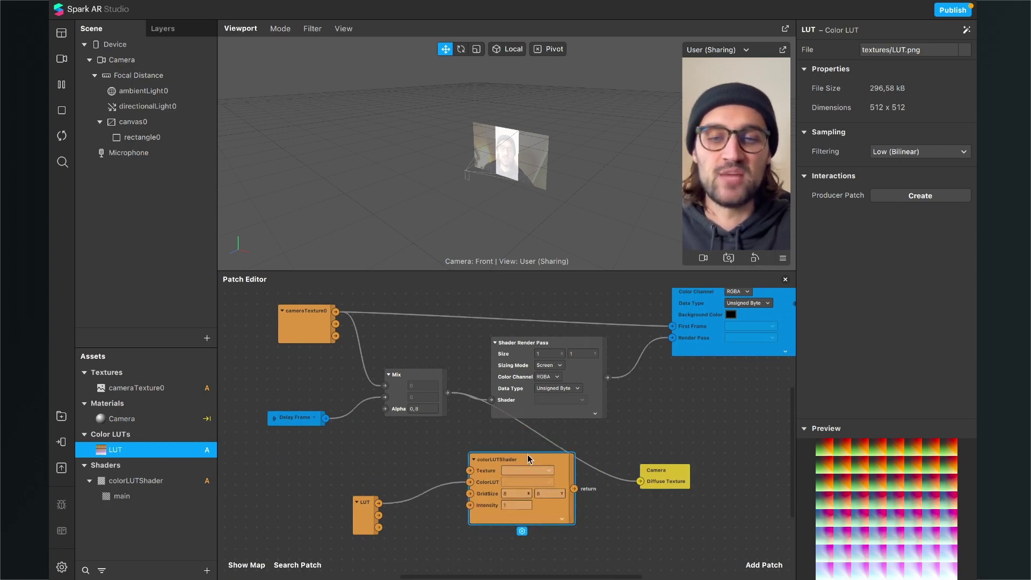
{"action": "scroll", "coordinate": [504, 435], "scroll_direction": "up", "scroll_amount": 3}
{"action": "scroll", "coordinate": [498, 435], "scroll_direction": "left", "scroll_amount": 1}
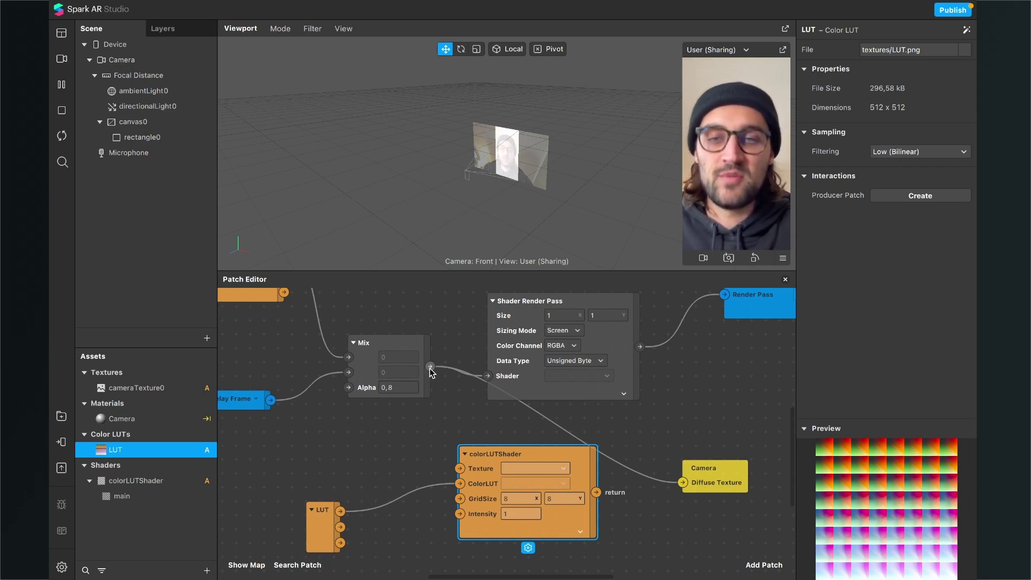
Step: Connect Mix output to the shader's Texture input, and the shader output to Camera's Diffuse Texture
{"action": "left_click_drag", "start_coordinate": [430, 368], "coordinate": [458, 470]}
{"action": "scroll", "coordinate": [458, 470], "scroll_direction": "right", "scroll_amount": 2}
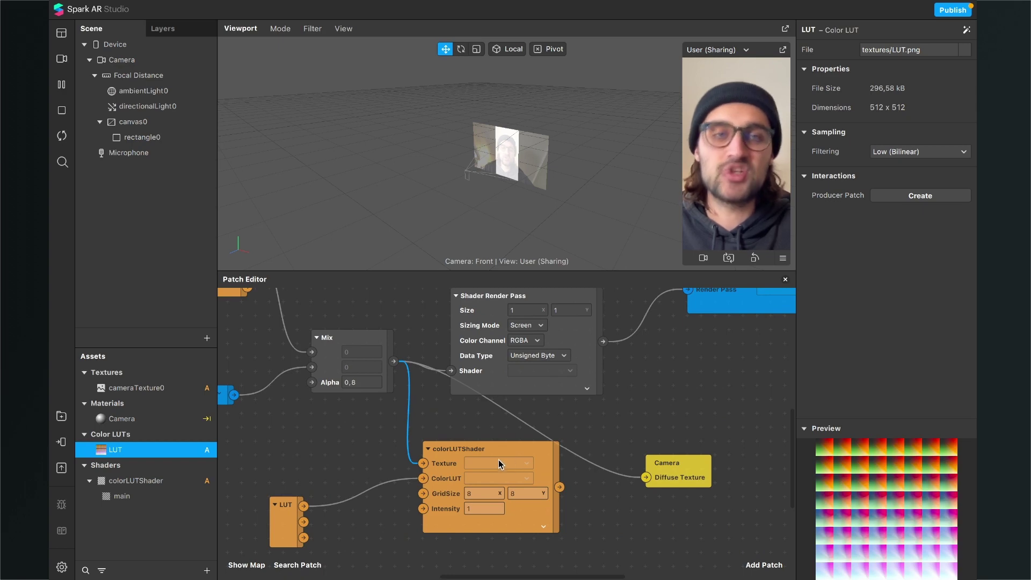
{"action": "scroll", "coordinate": [499, 459], "scroll_direction": "right", "scroll_amount": 2}
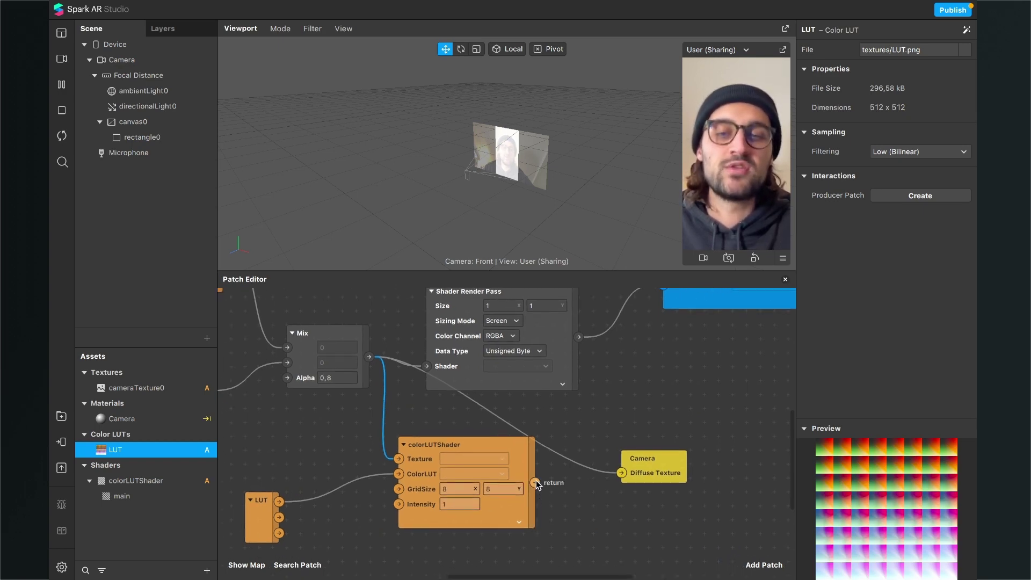
{"action": "left_click_drag", "start_coordinate": [536, 483], "coordinate": [620, 476]}
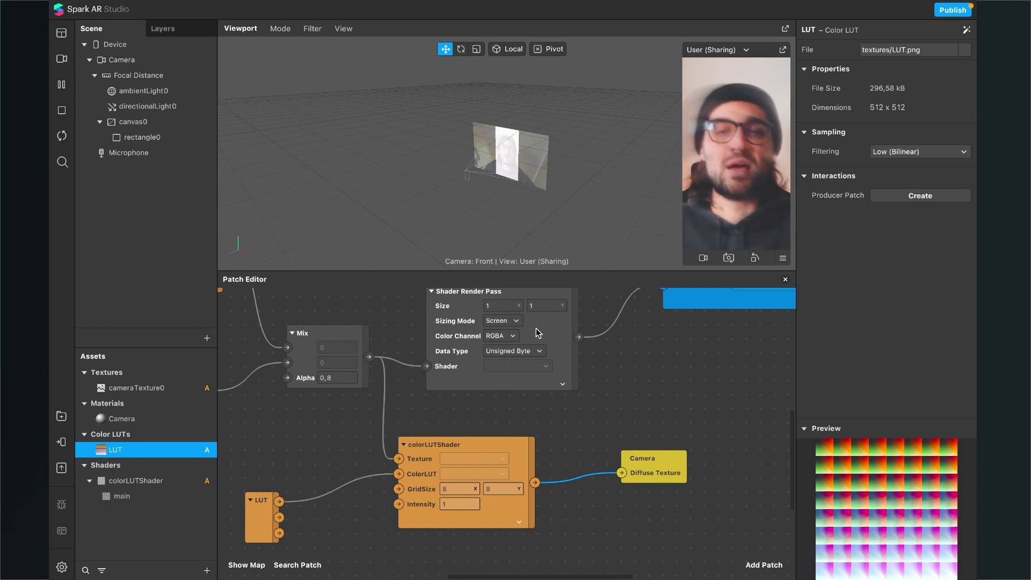
Step: Lower the Viewport/Patch Editor splitter and enlarge the simulator's camera preview by its corner
{"action": "scroll", "coordinate": [411, 377], "scroll_direction": "left", "scroll_amount": 3}
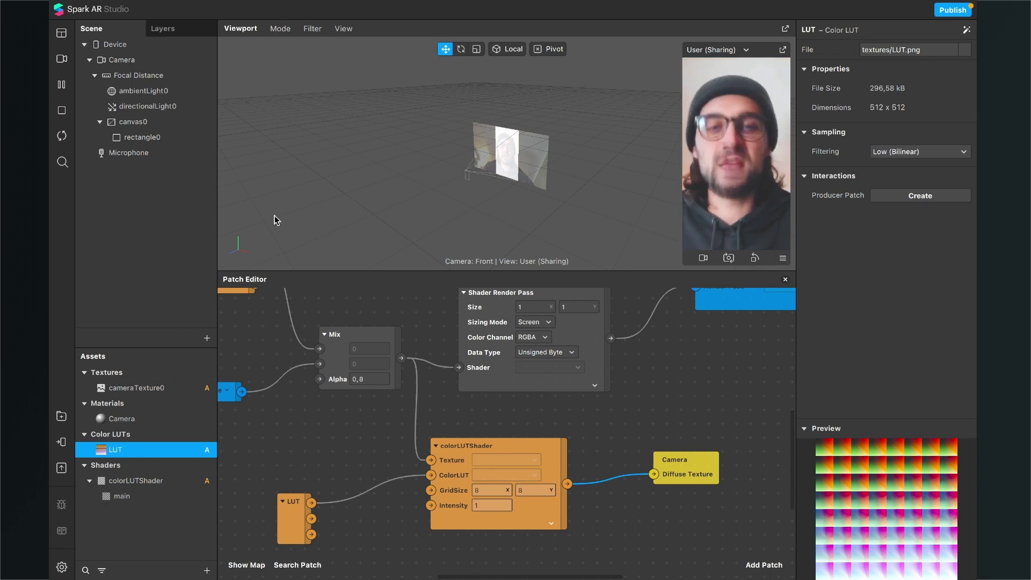
{"action": "left_click_drag", "start_coordinate": [473, 272], "coordinate": [476, 356]}
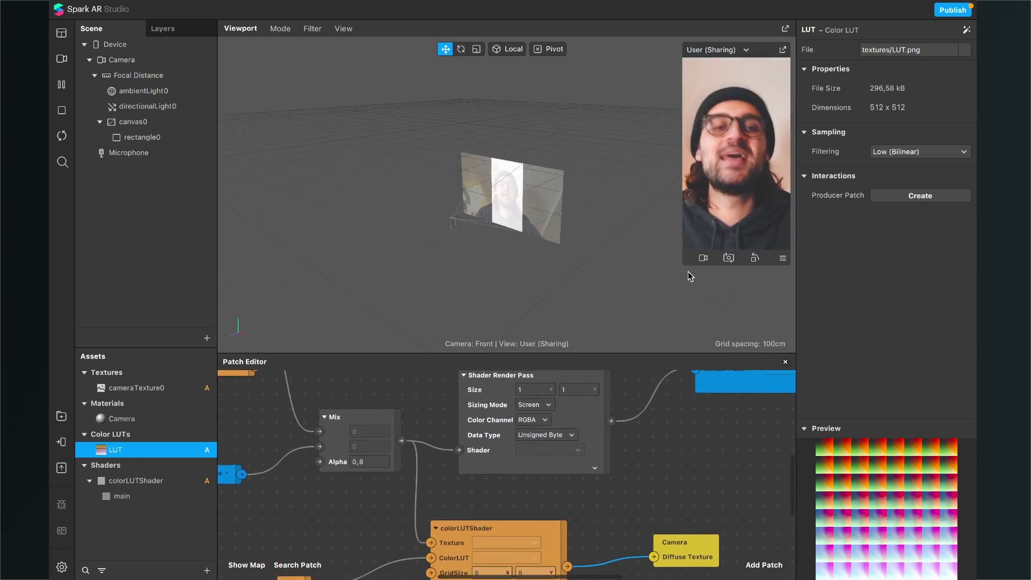
{"action": "left_click_drag", "start_coordinate": [684, 264], "coordinate": [642, 345]}
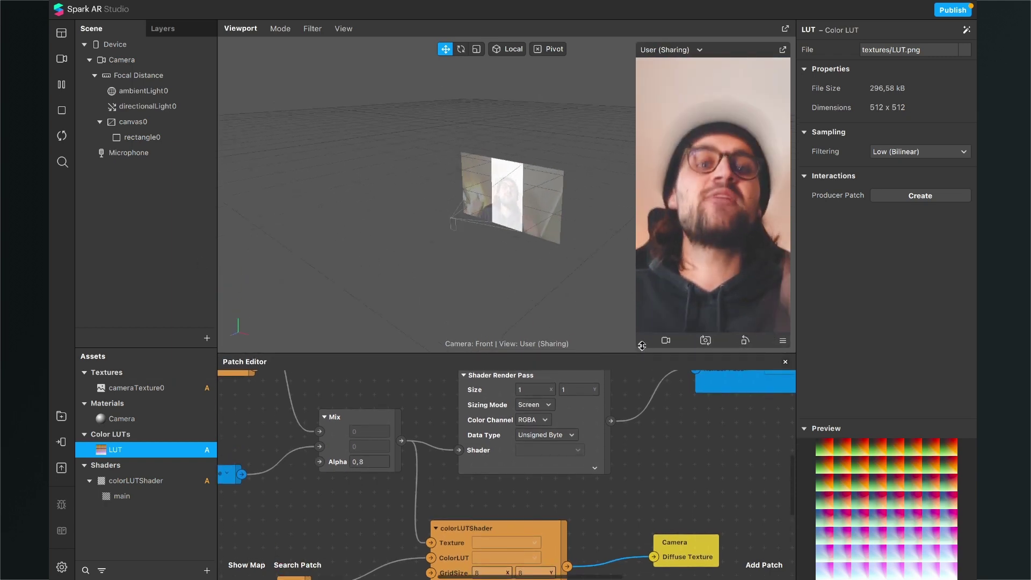